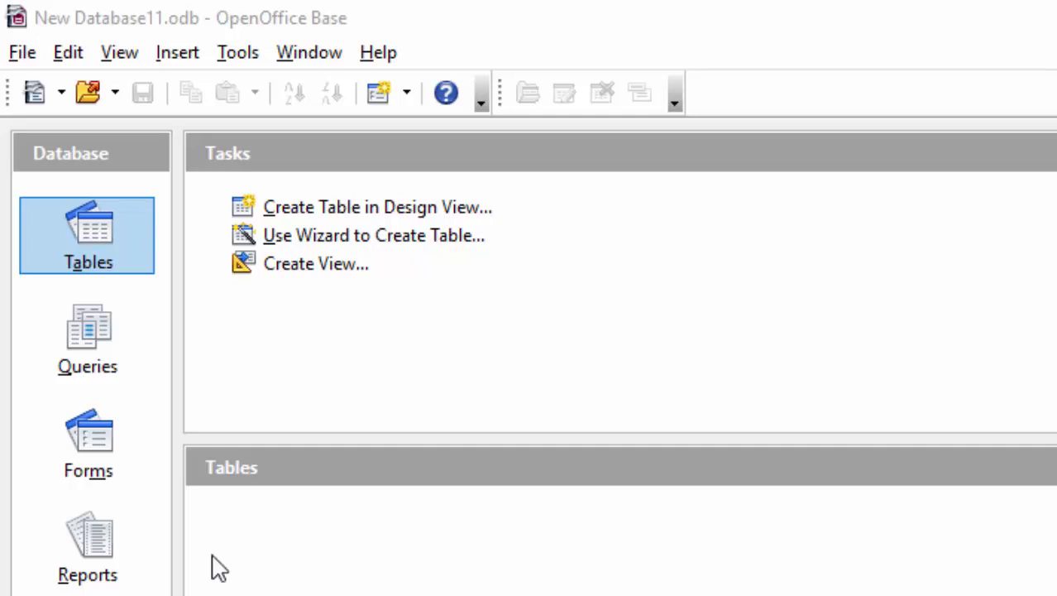
Step: Look over the Tables tasks in New Database11, then close that database window
left_click(218, 567)
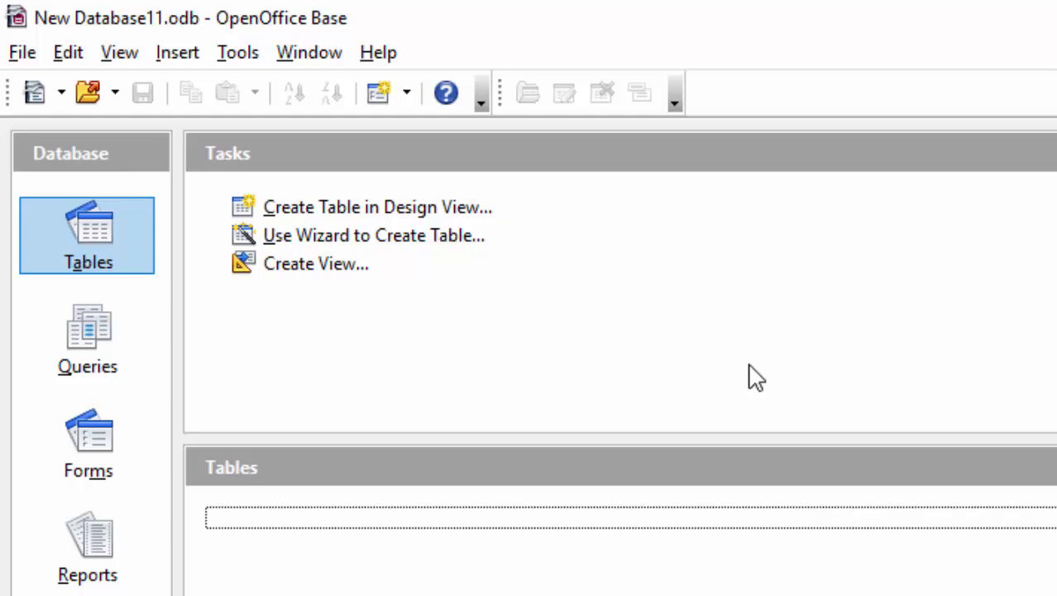
key("Tab")
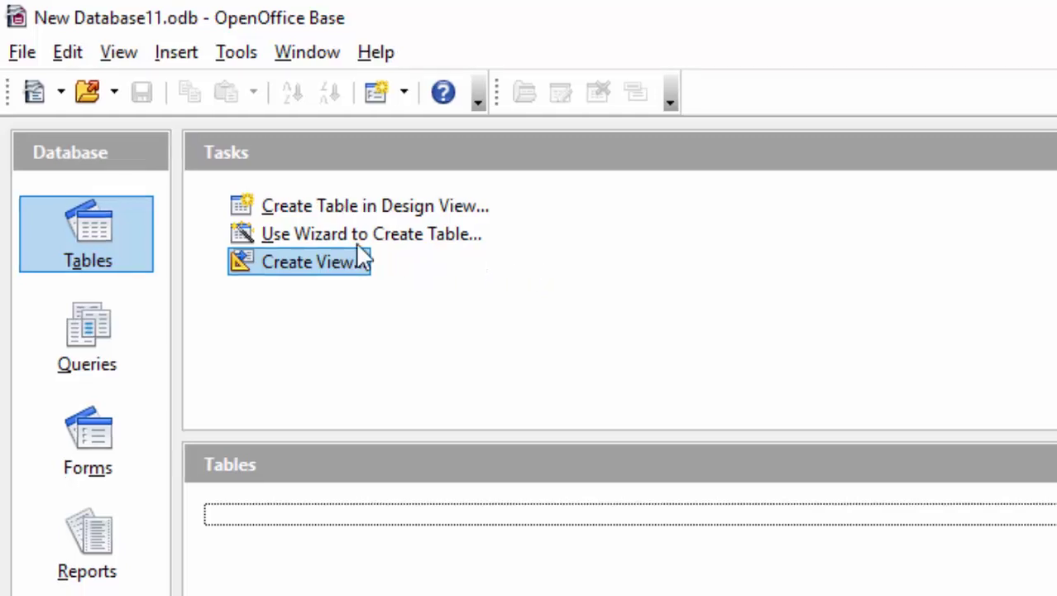
left_click(356, 263)
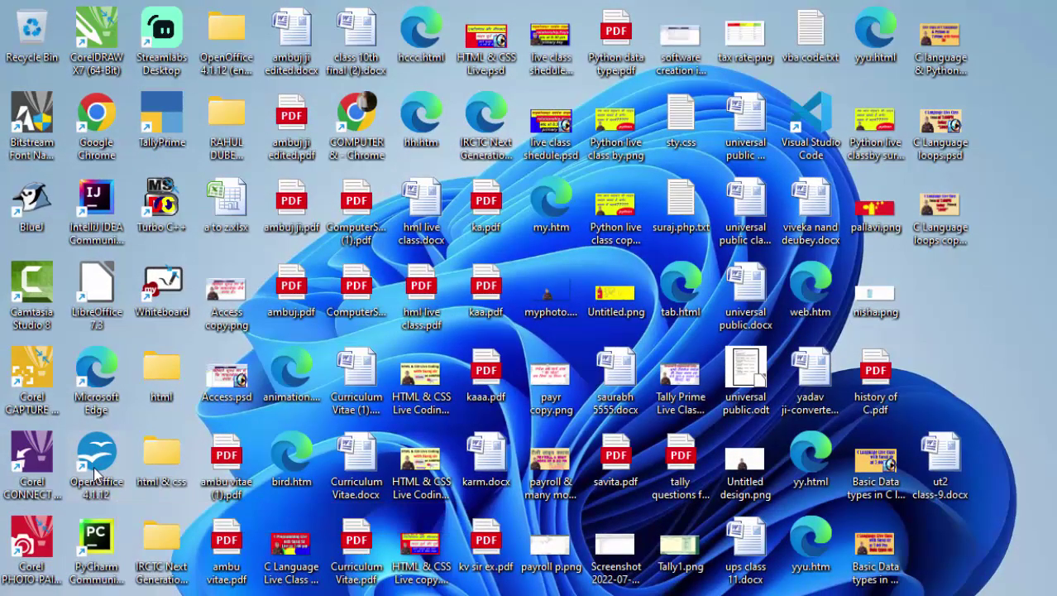
Step: Launch OpenOffice and create an unregistered database saved as New Database12.odb
double_click(95, 468)
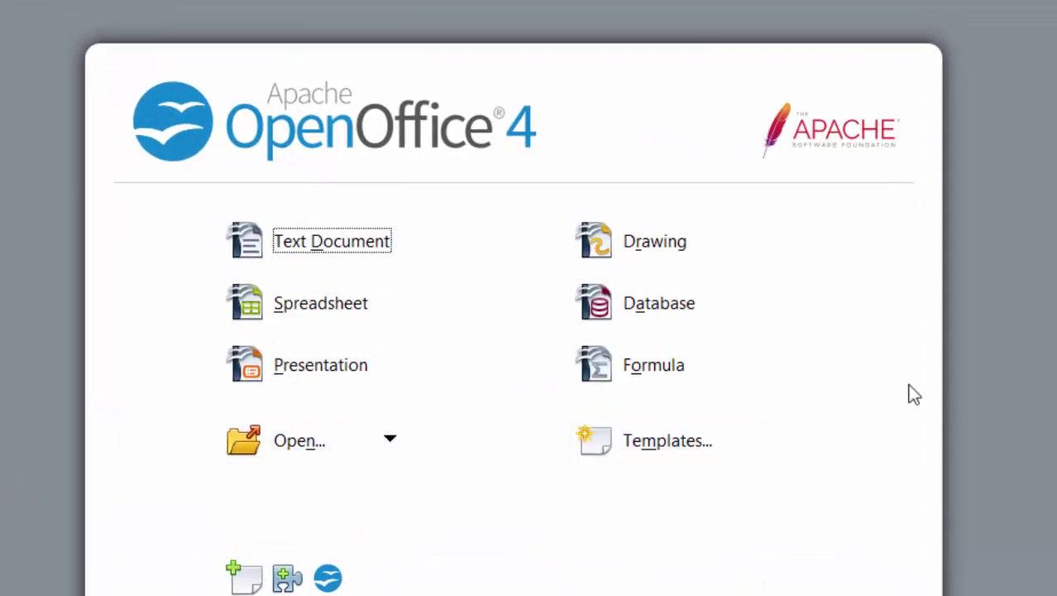
left_click(707, 318)
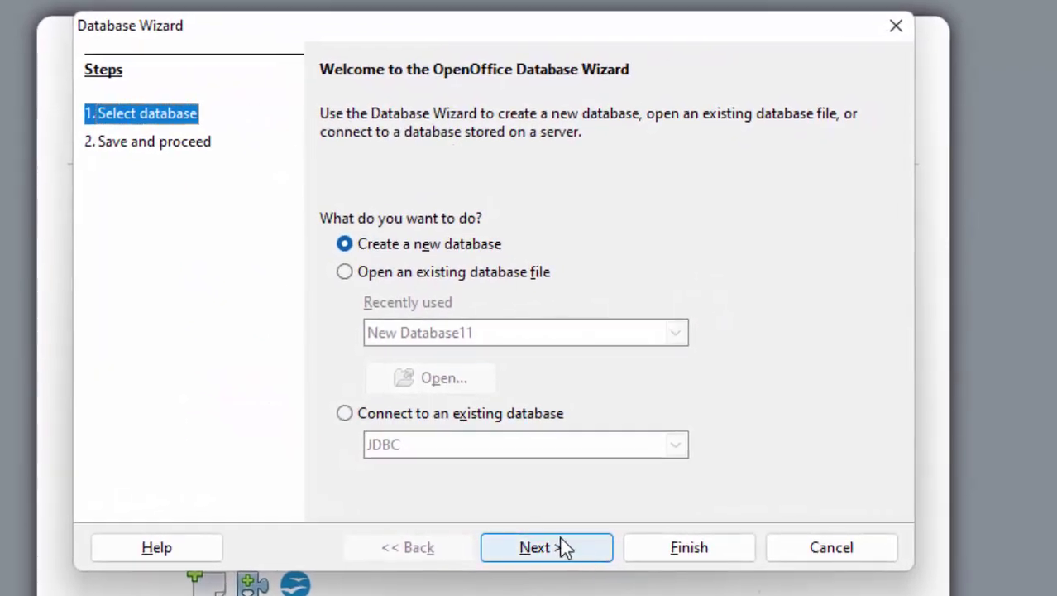
left_click(560, 546)
left_click(418, 180)
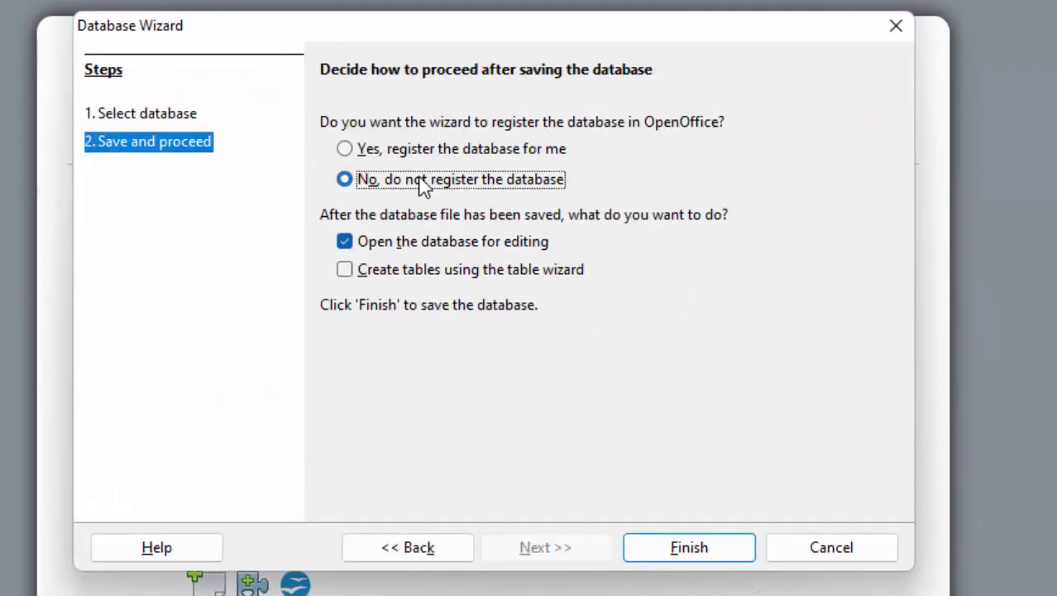
left_click(688, 550)
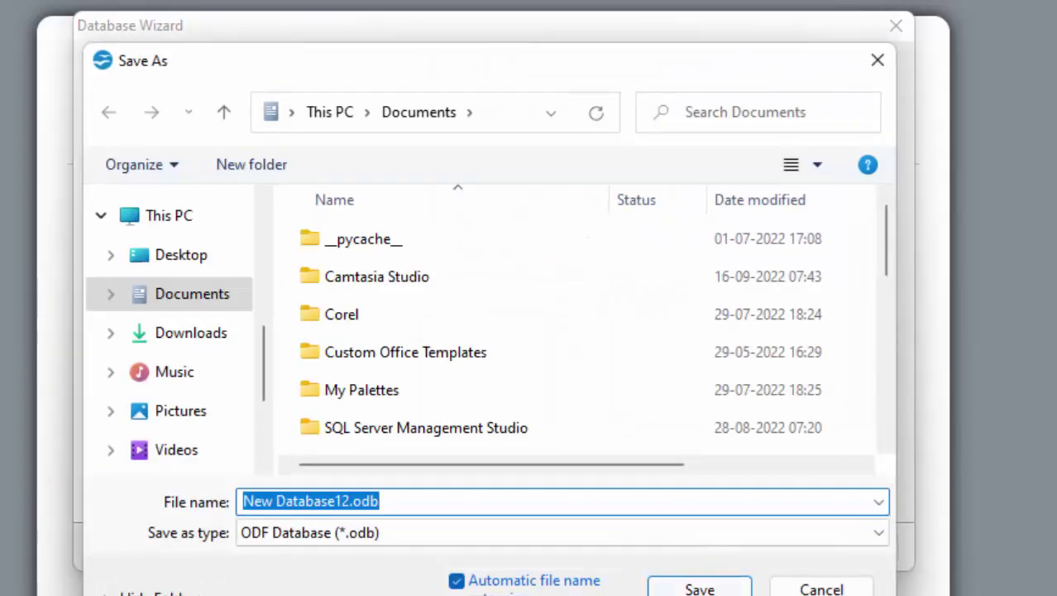
left_click(700, 588)
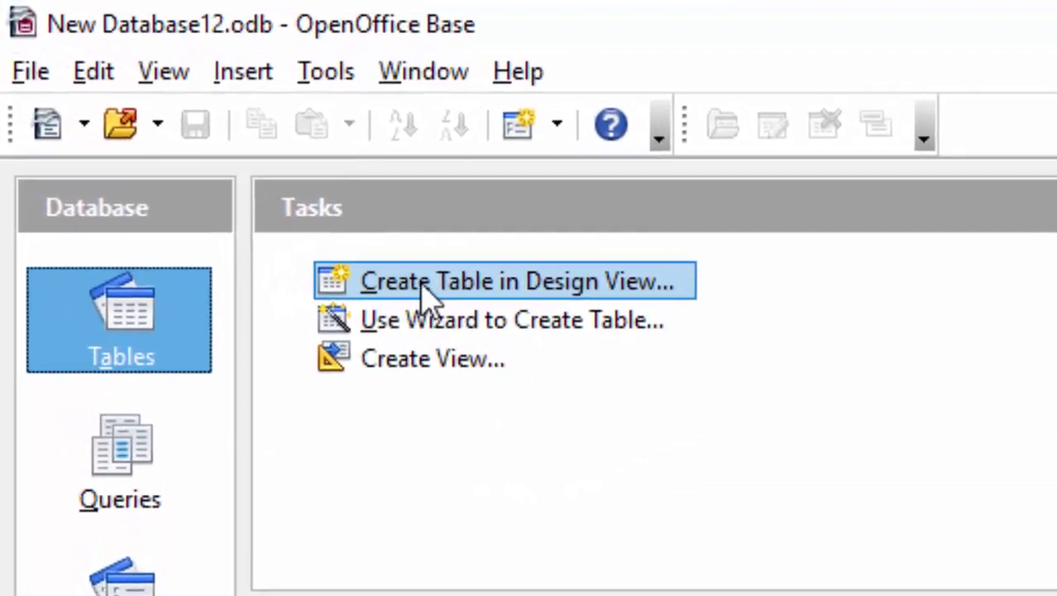
Step: Start a table in Design View with a first field named Id set as the primary key
left_click(387, 225)
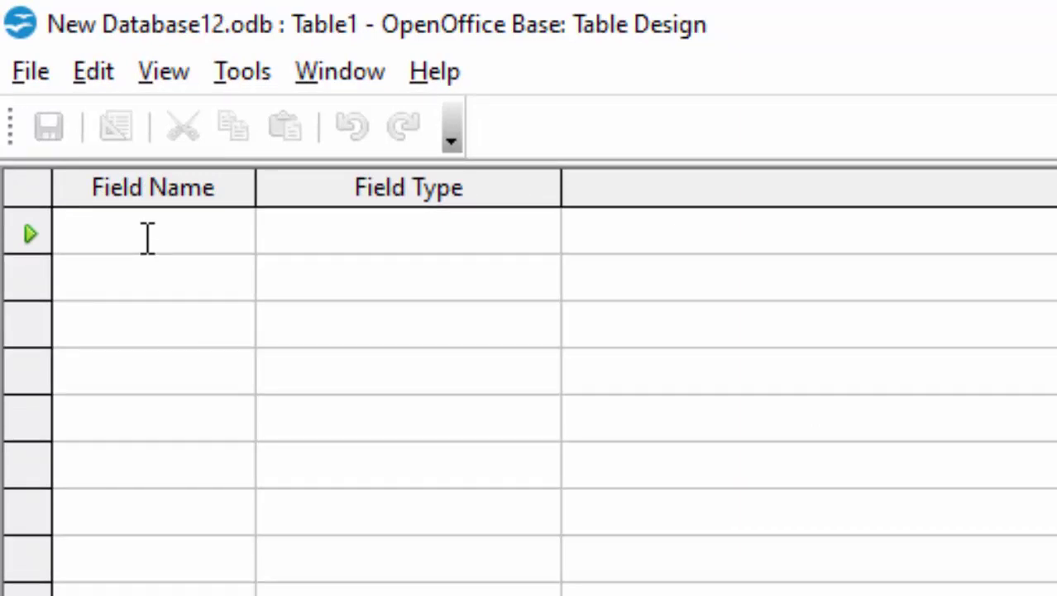
right_click(41, 233)
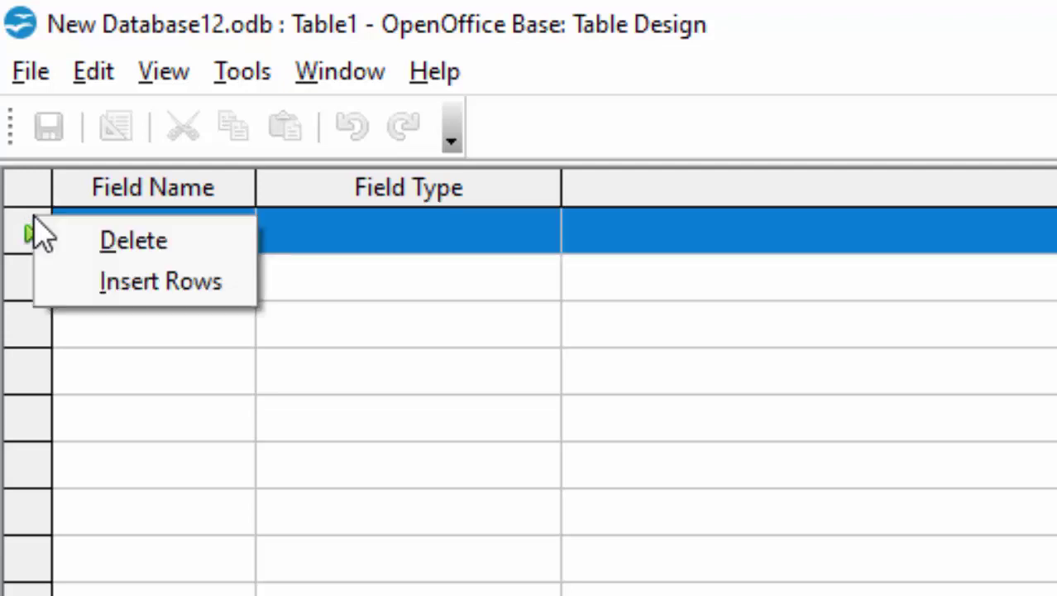
left_click(184, 405)
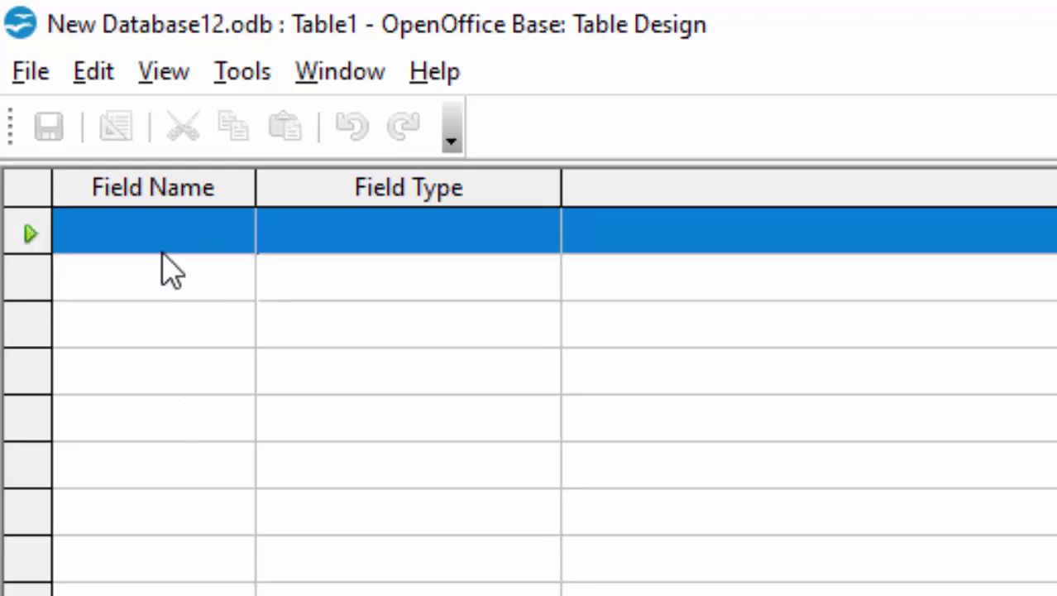
left_click(175, 235)
type("I")
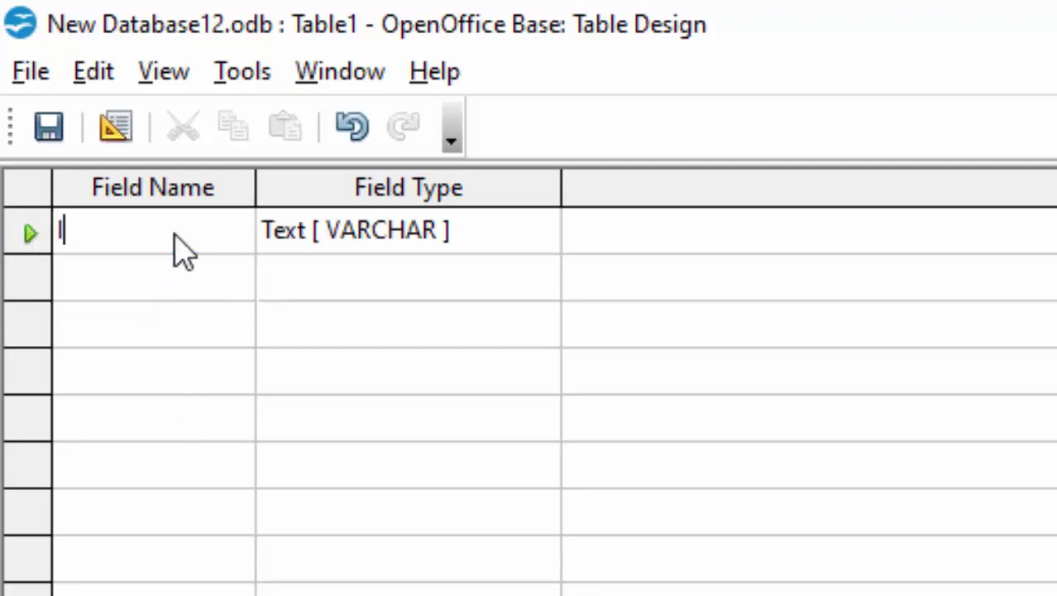
type("d")
key("Tab")
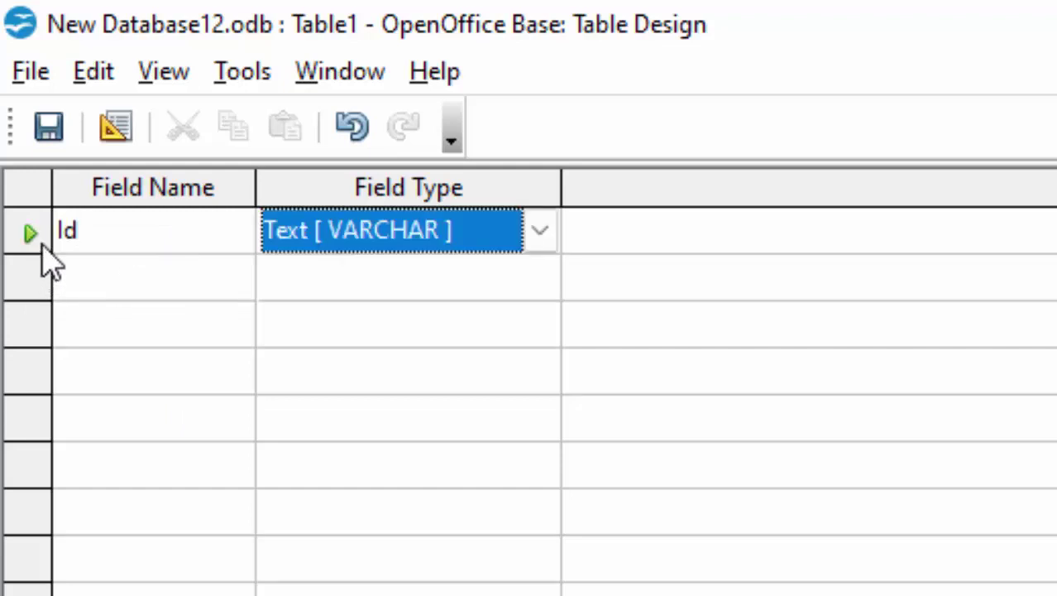
right_click(40, 224)
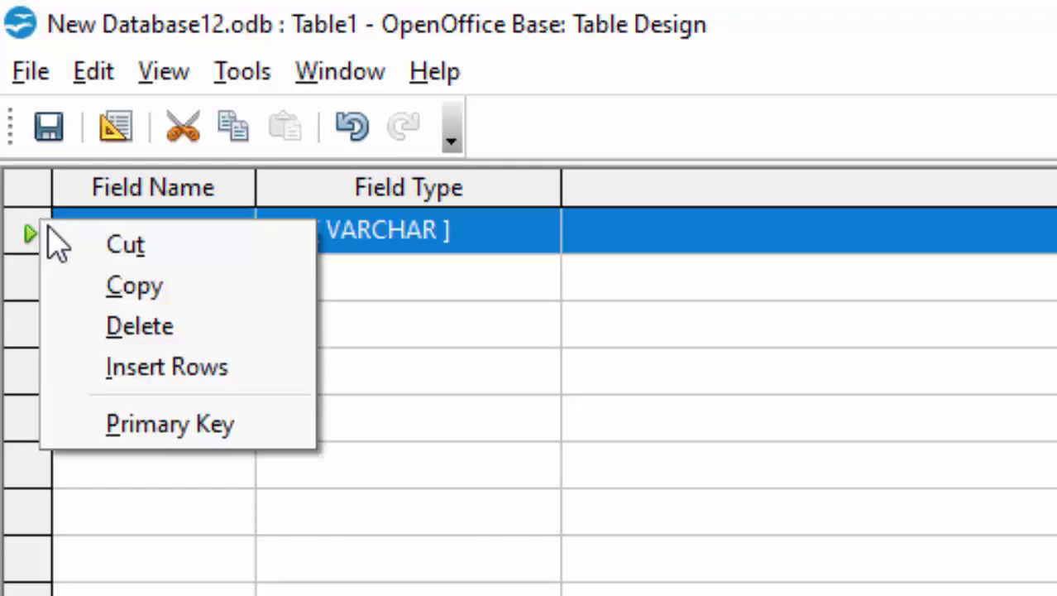
left_click(165, 432)
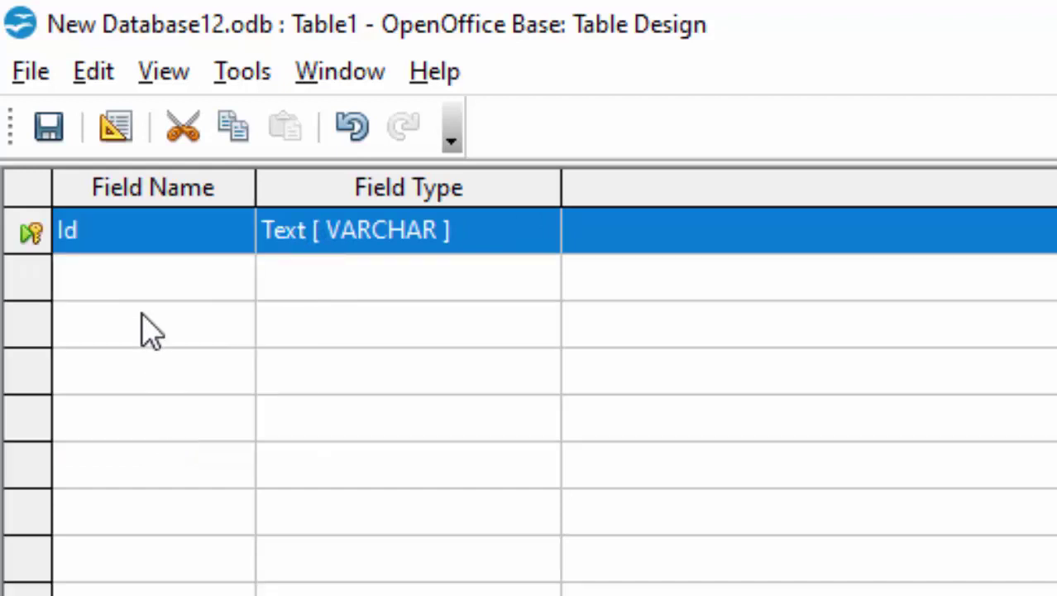
left_click(124, 273)
Step: Add a Name of Product field, keeping Id as a text field
type("Na")
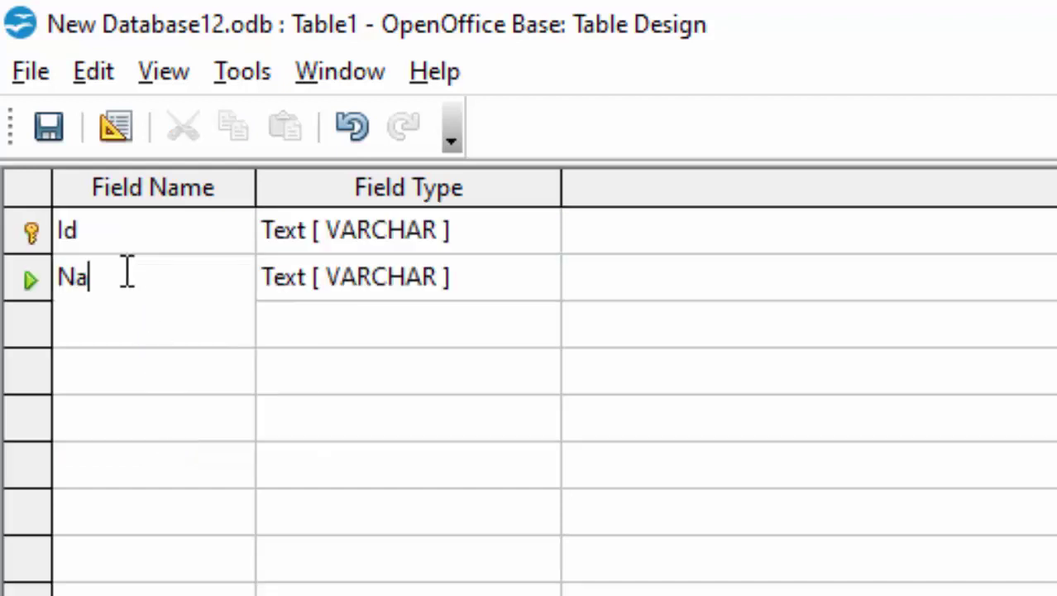
type("me of")
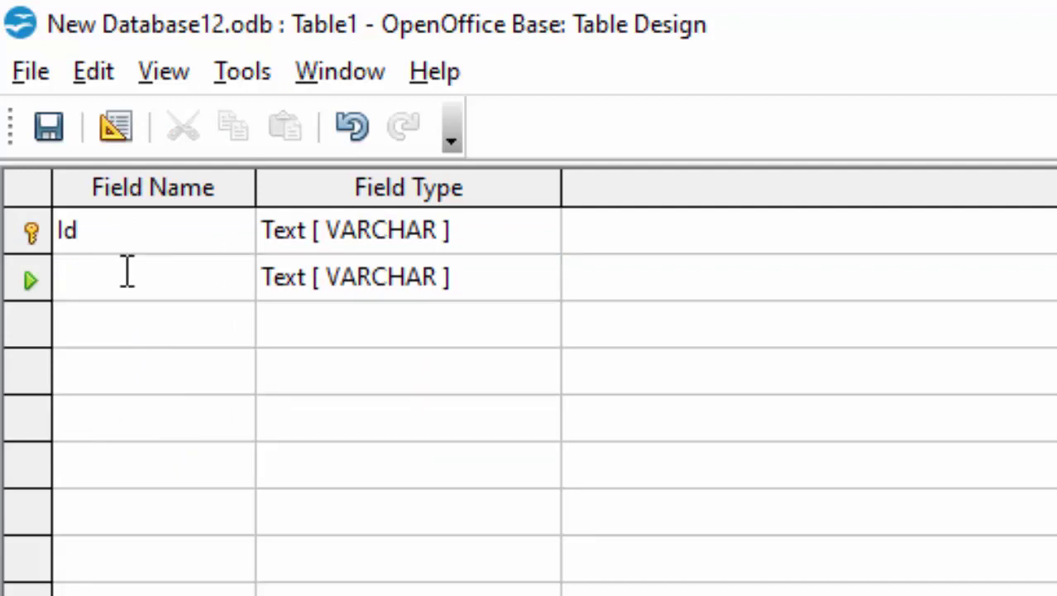
type(" Produ")
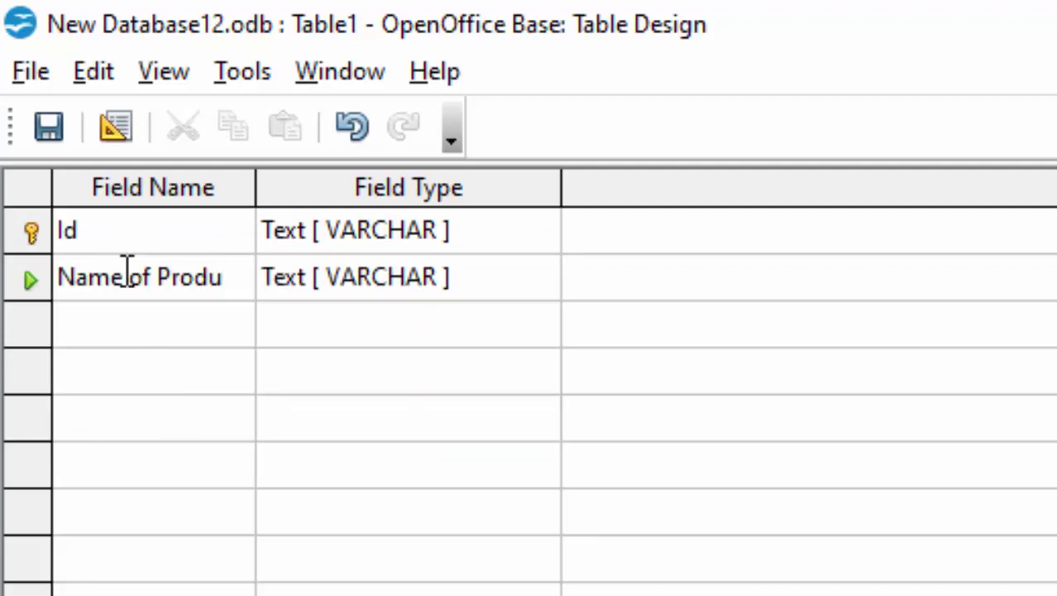
type("ct")
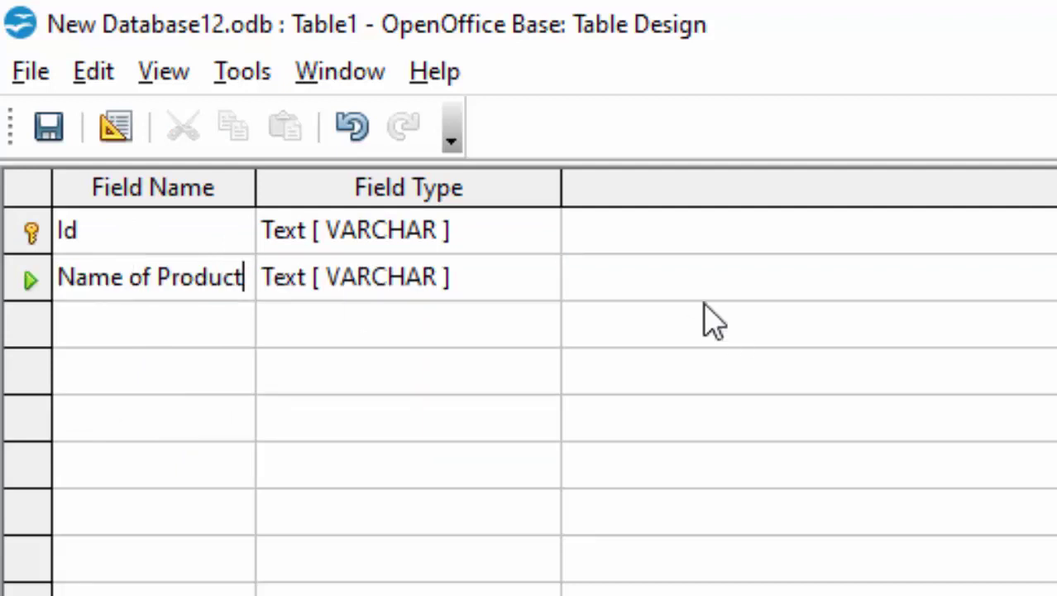
left_click(505, 254)
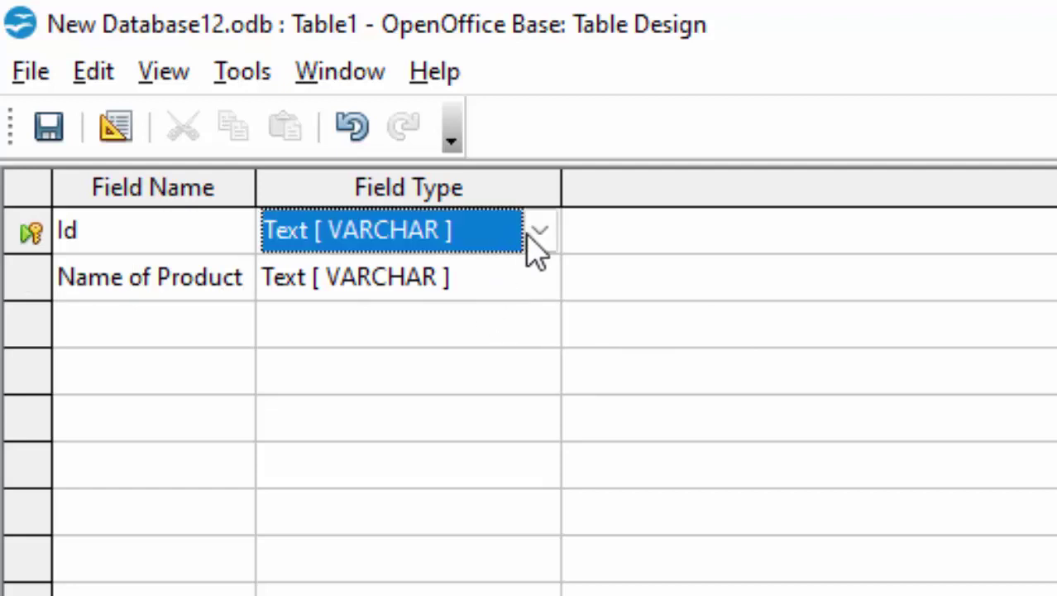
left_click(539, 241)
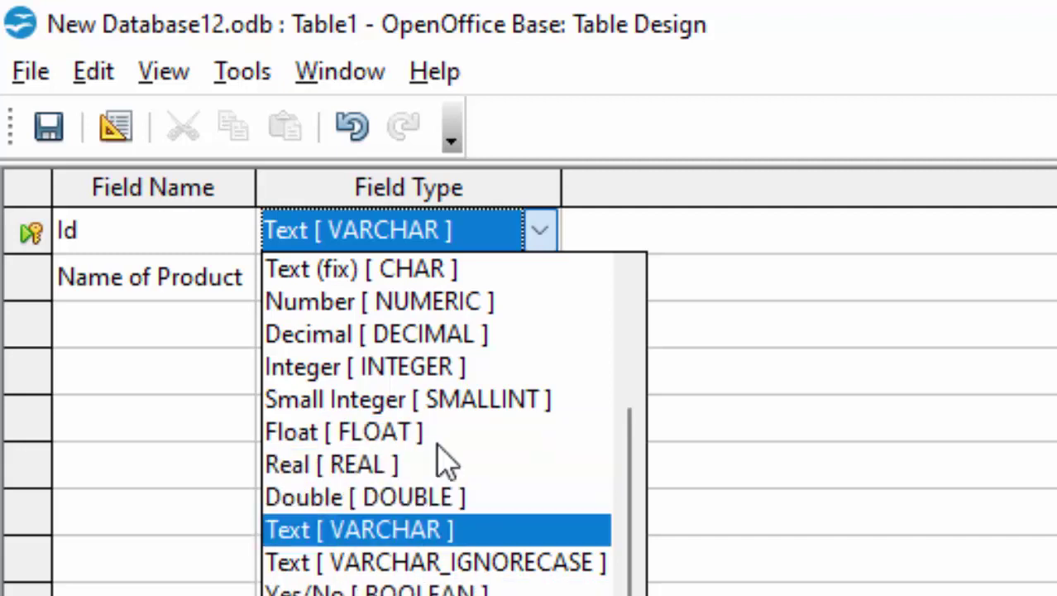
left_click(163, 353)
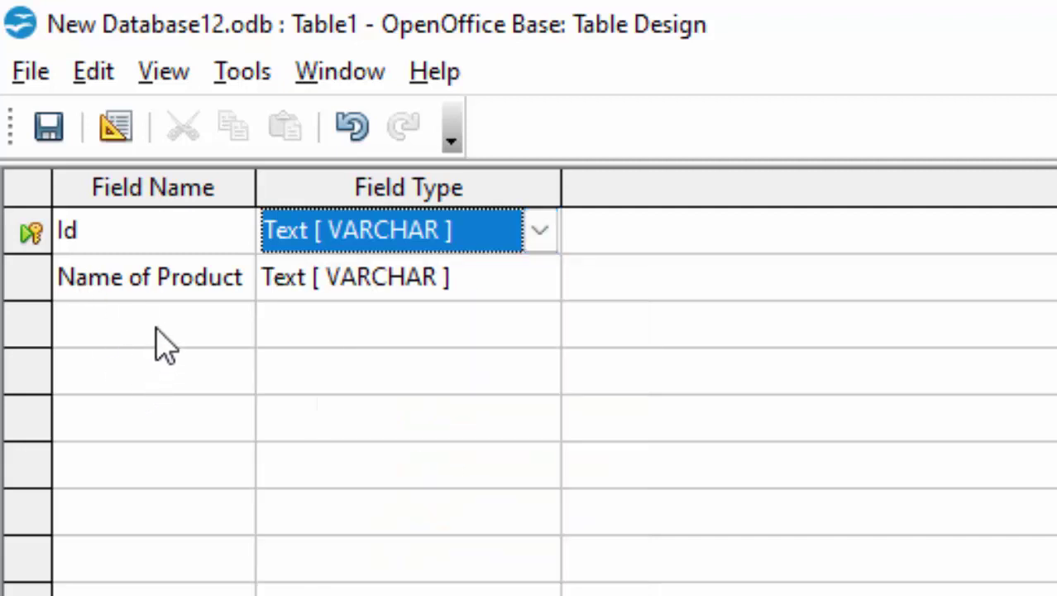
Step: Add an Expiry Date field with the Date [DATE] type
left_click(165, 344)
type("Ex")
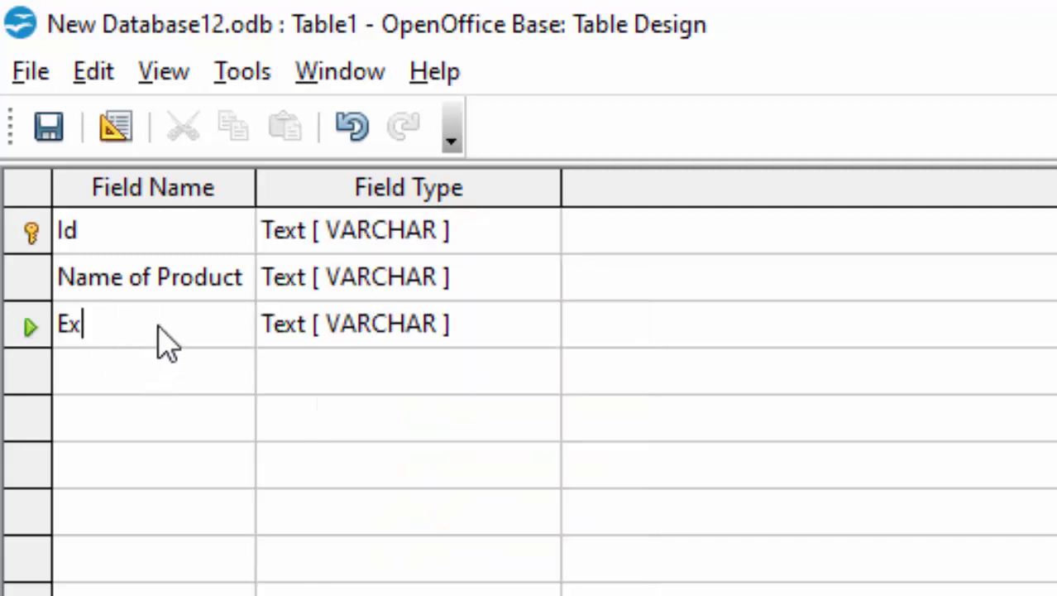
type("piry ")
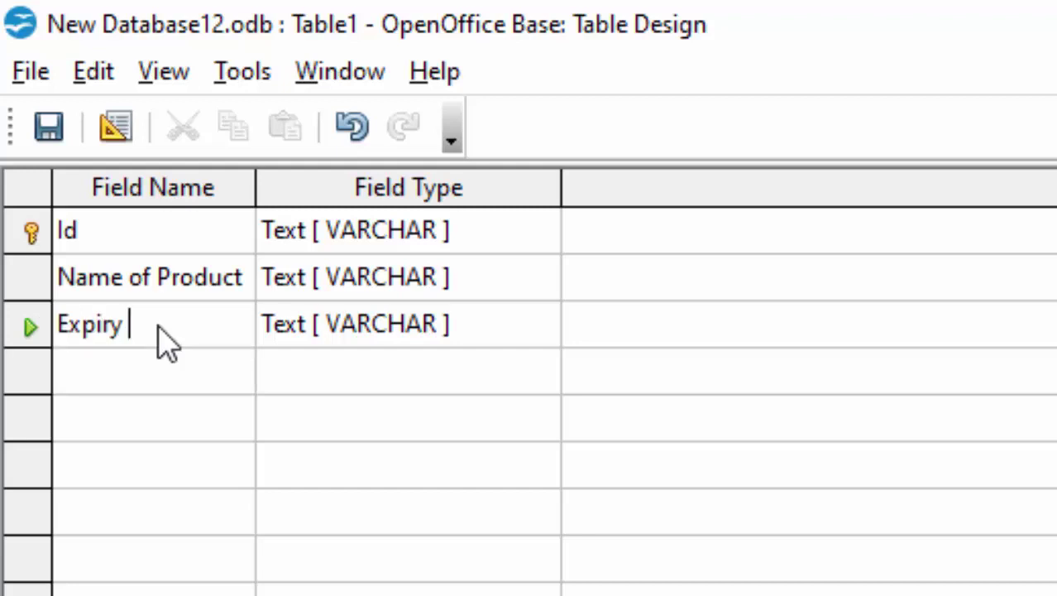
type("Date")
left_click(498, 342)
left_click(548, 329)
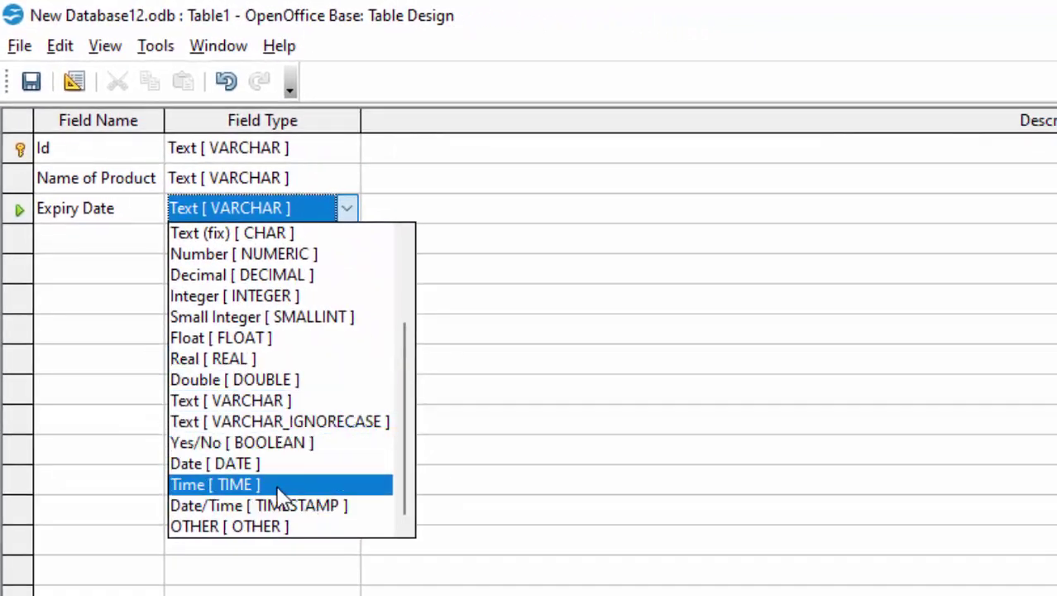
left_click(240, 463)
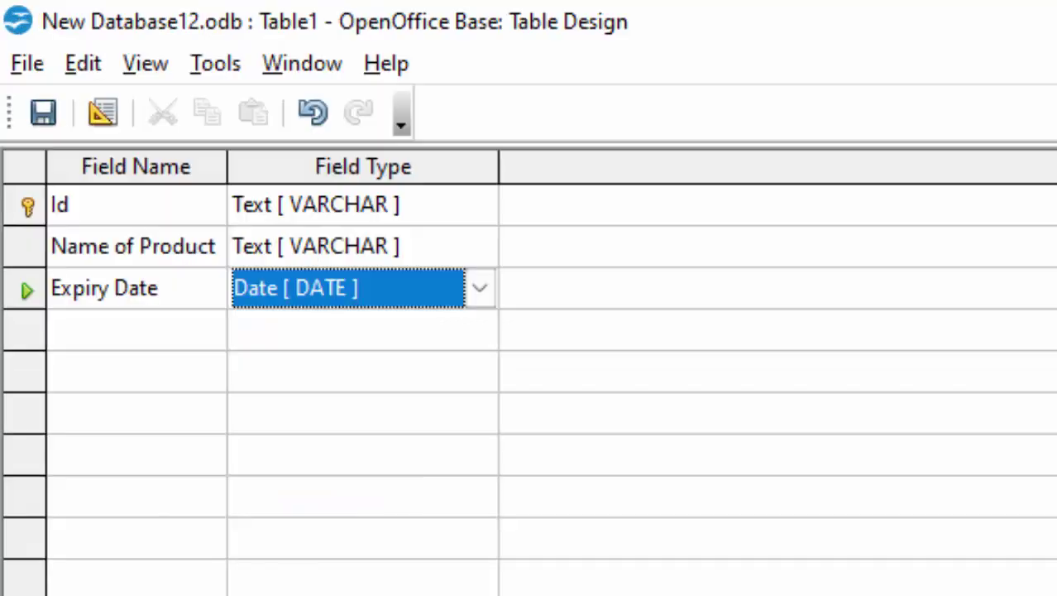
left_click(79, 240)
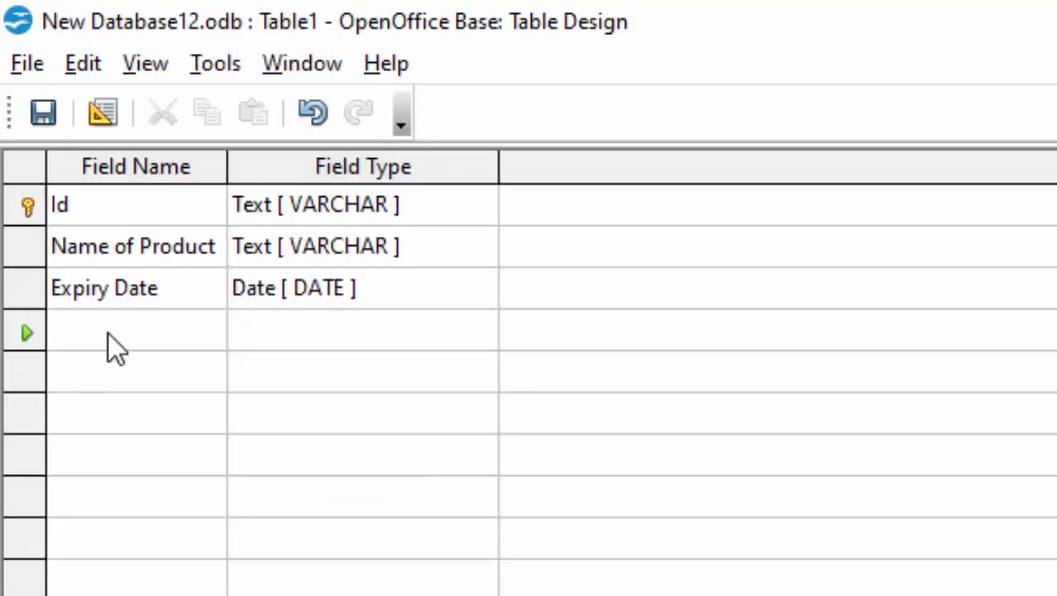
Step: Add Price and Unit fields, both with the Decimal [DECIMAL] type
type("P")
type("rice")
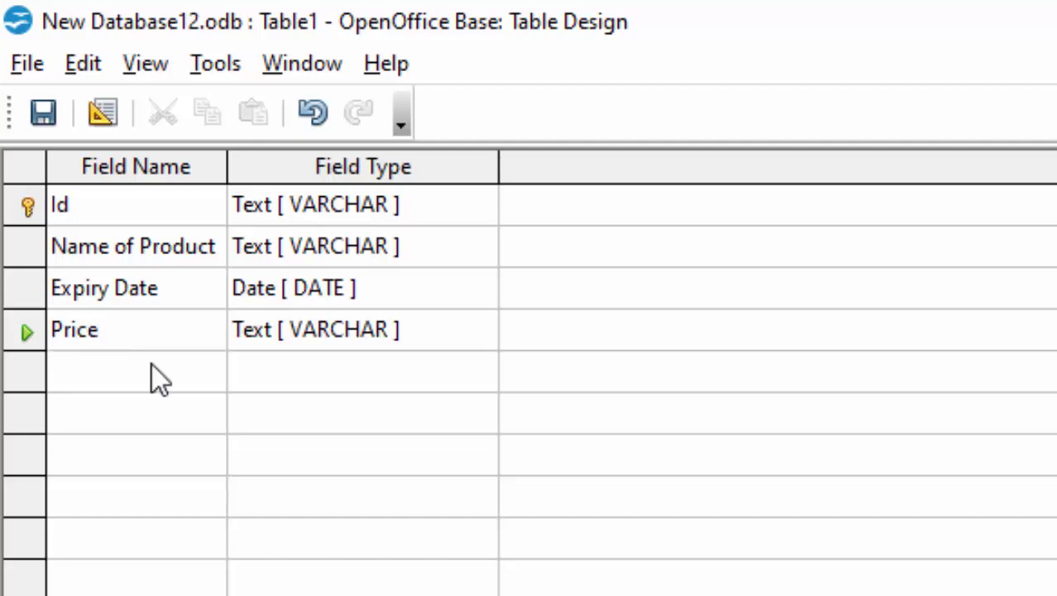
left_click(468, 348)
left_click(473, 348)
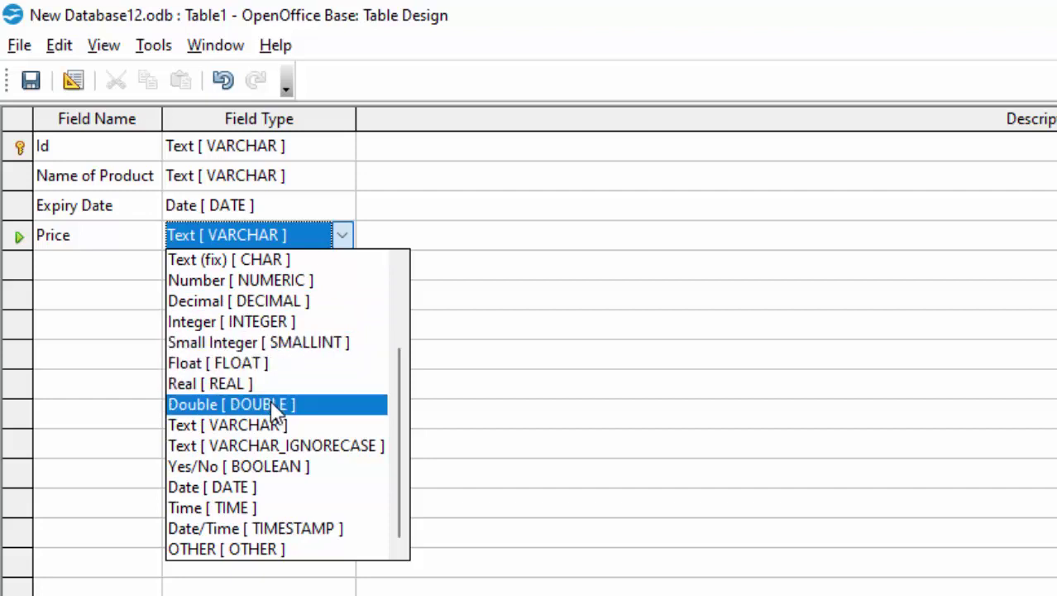
left_click(282, 305)
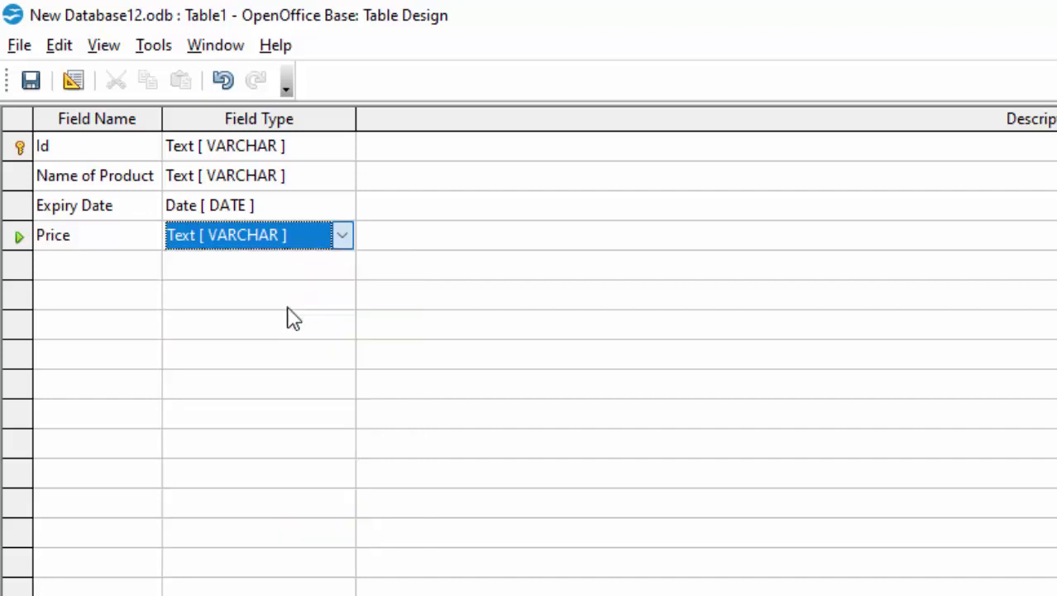
left_click(54, 270)
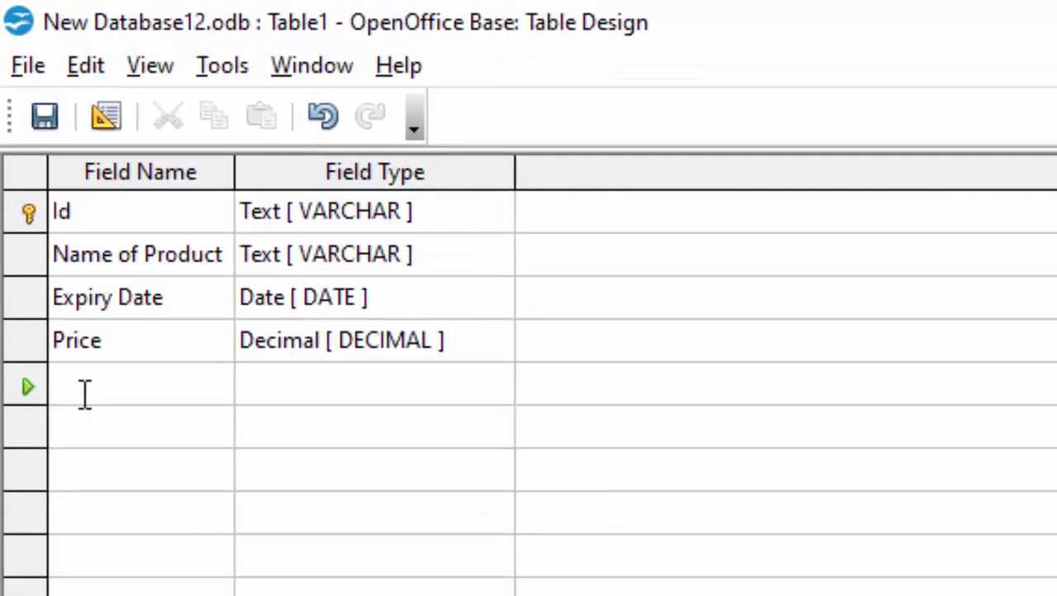
type("Un")
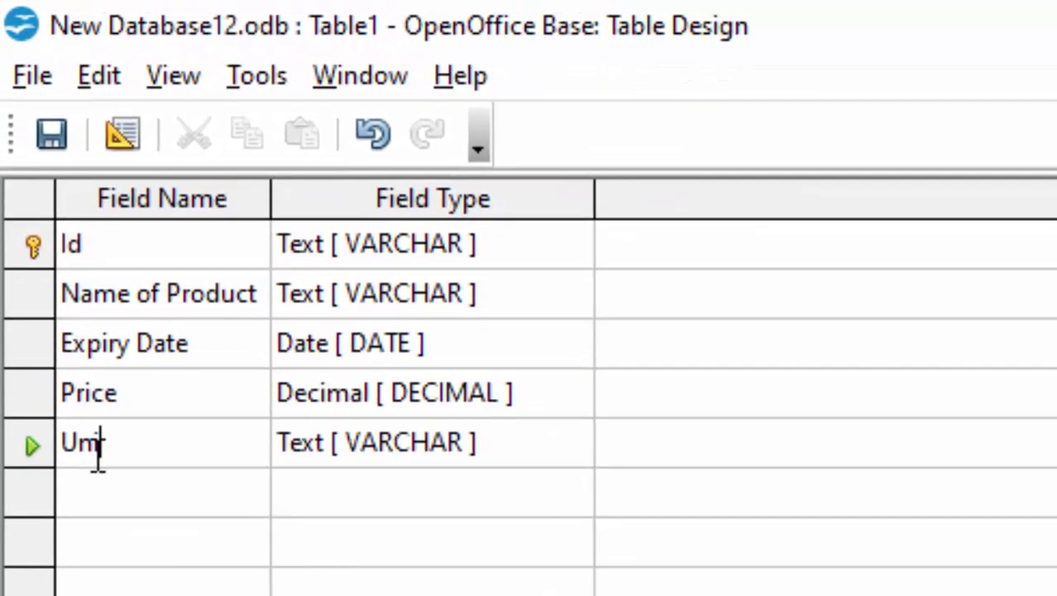
type("it")
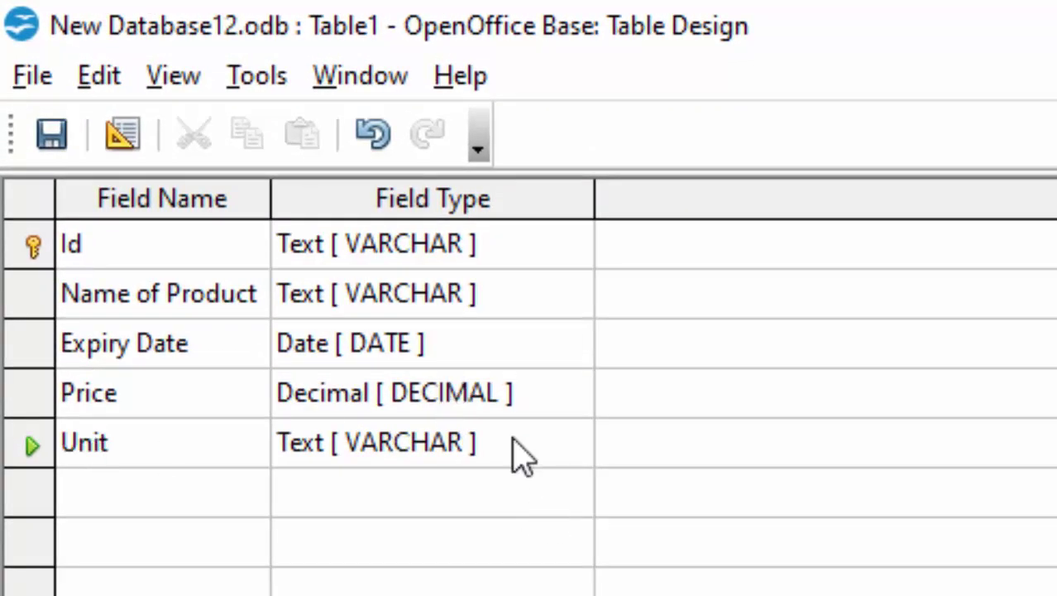
left_click(513, 440)
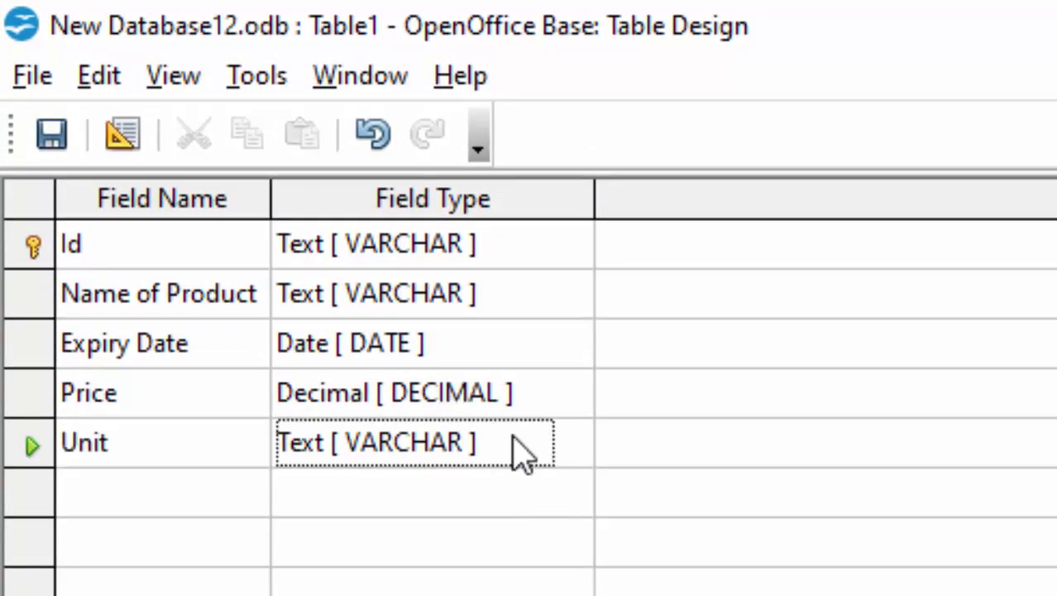
left_click(564, 445)
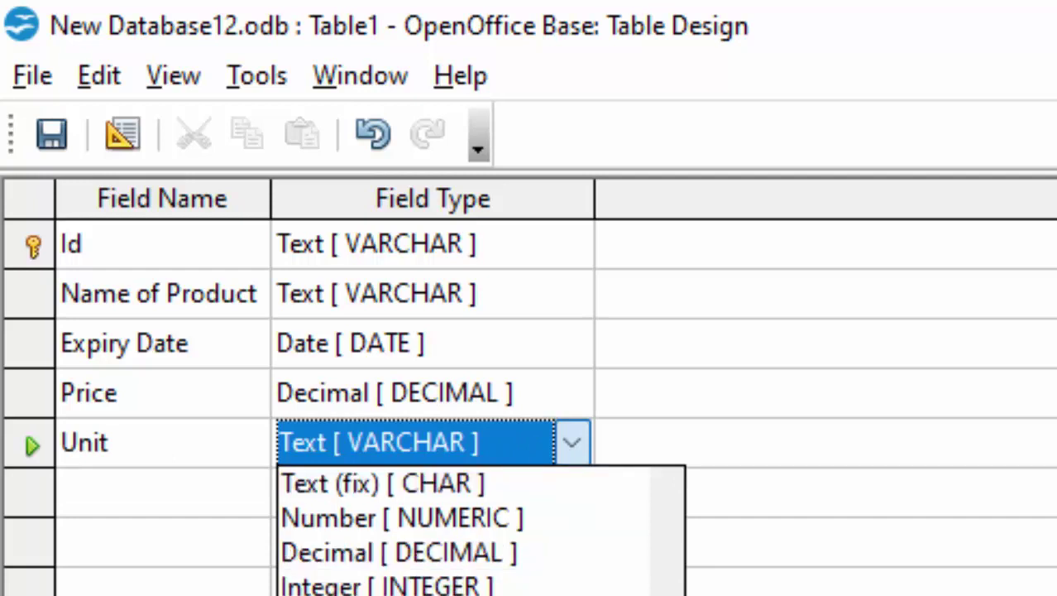
left_click(397, 551)
Step: Give Id the description 'As a Primary Key' and Name of Product 'Text Data type'
left_click(185, 502)
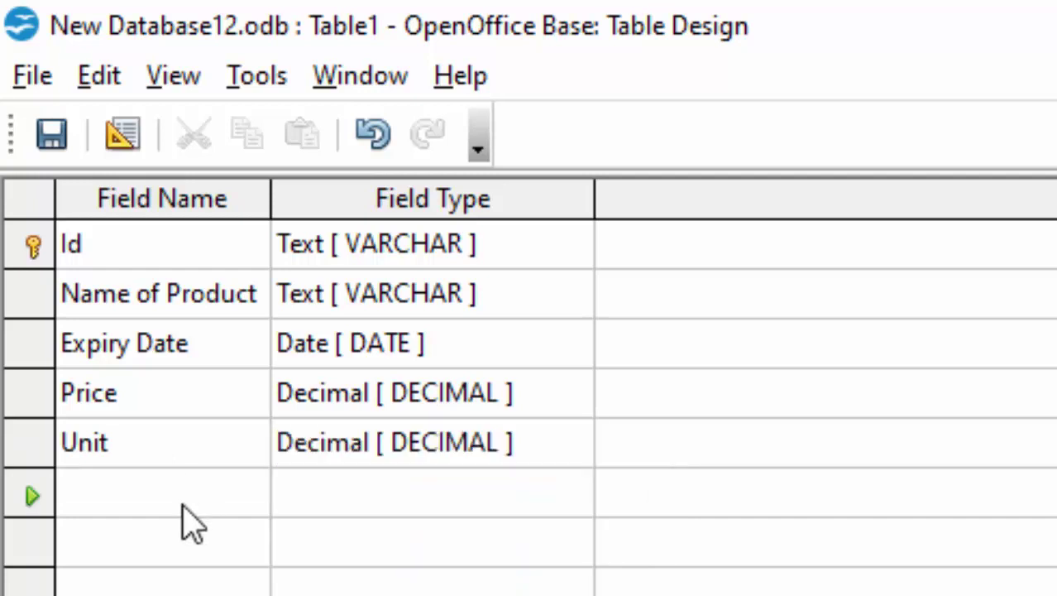
type("T")
key("BackSpace")
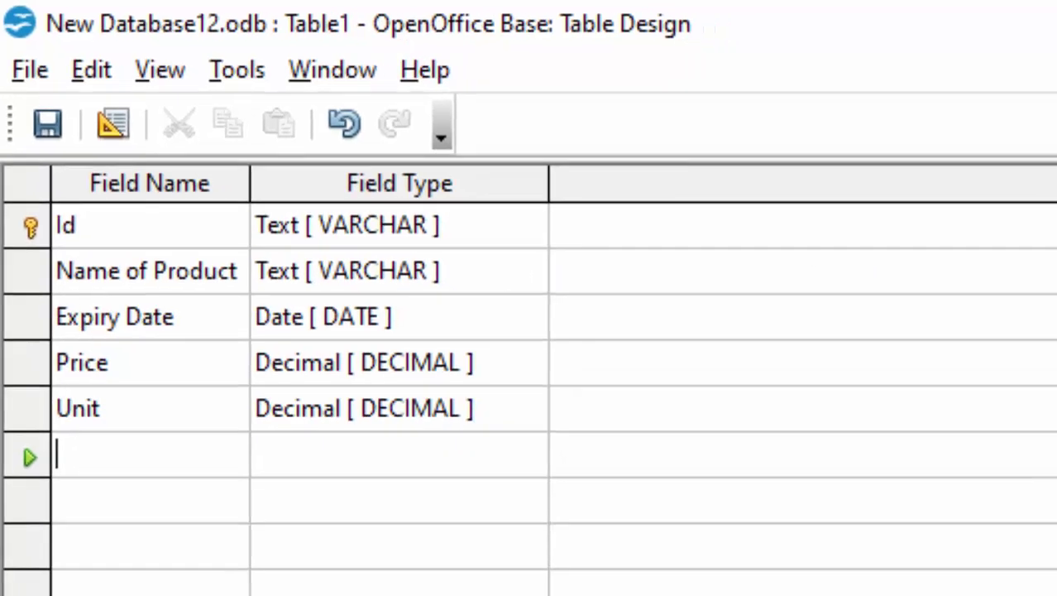
left_click(804, 174)
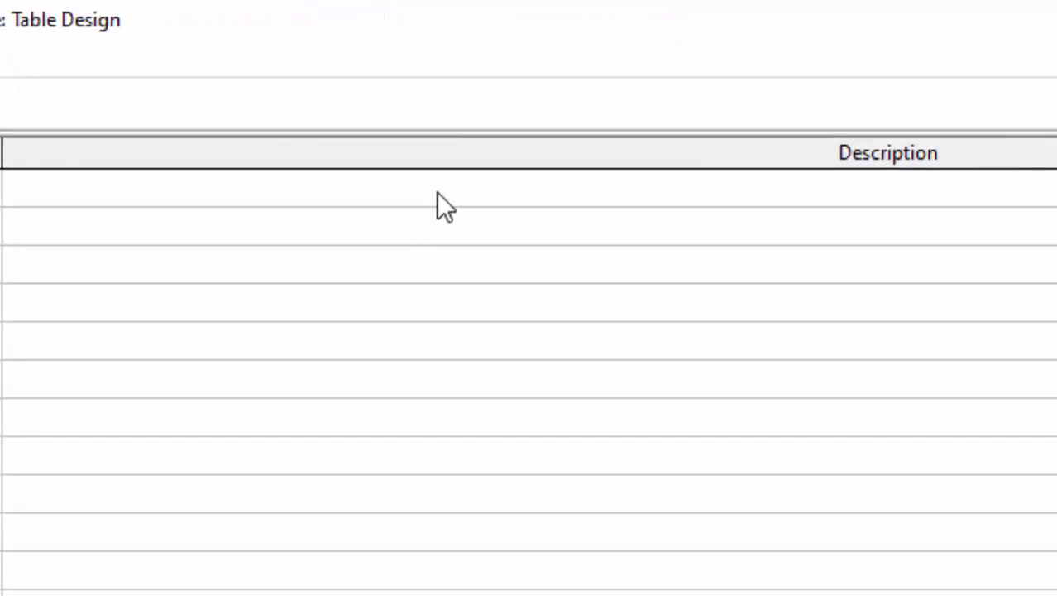
type("As a Pr")
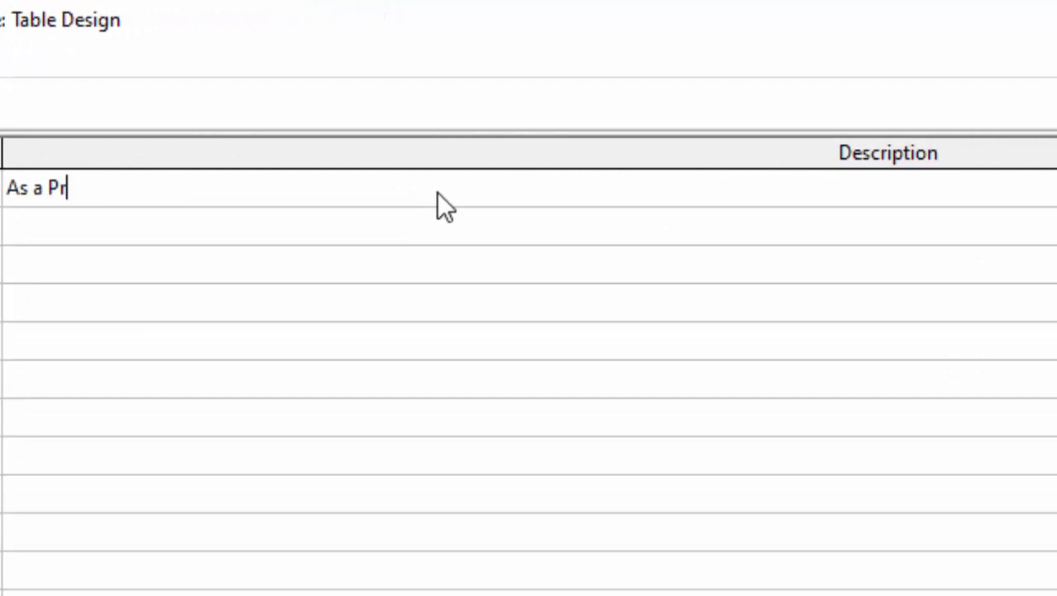
type("imar")
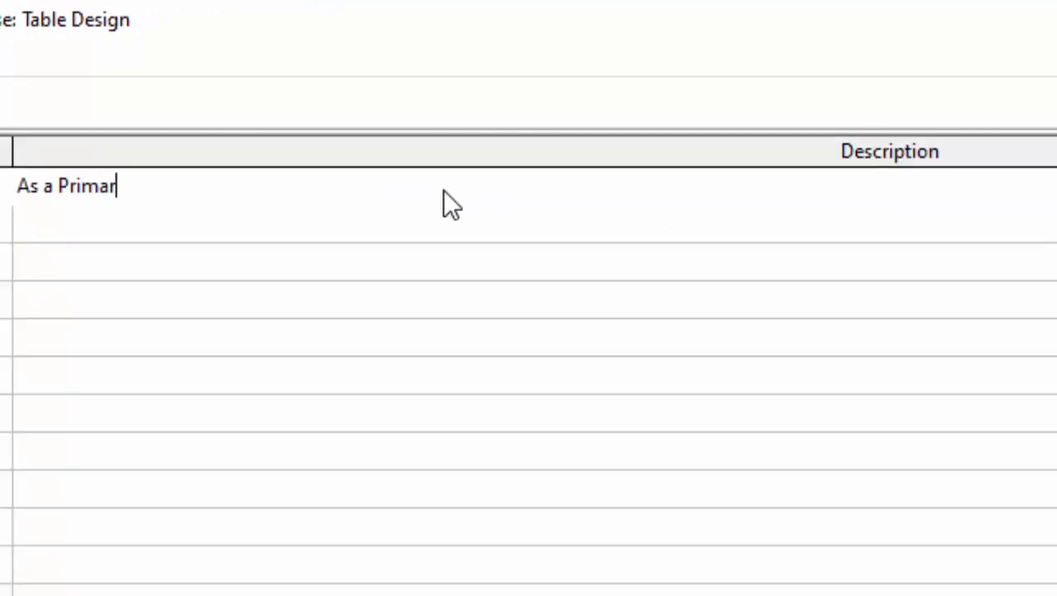
type("y")
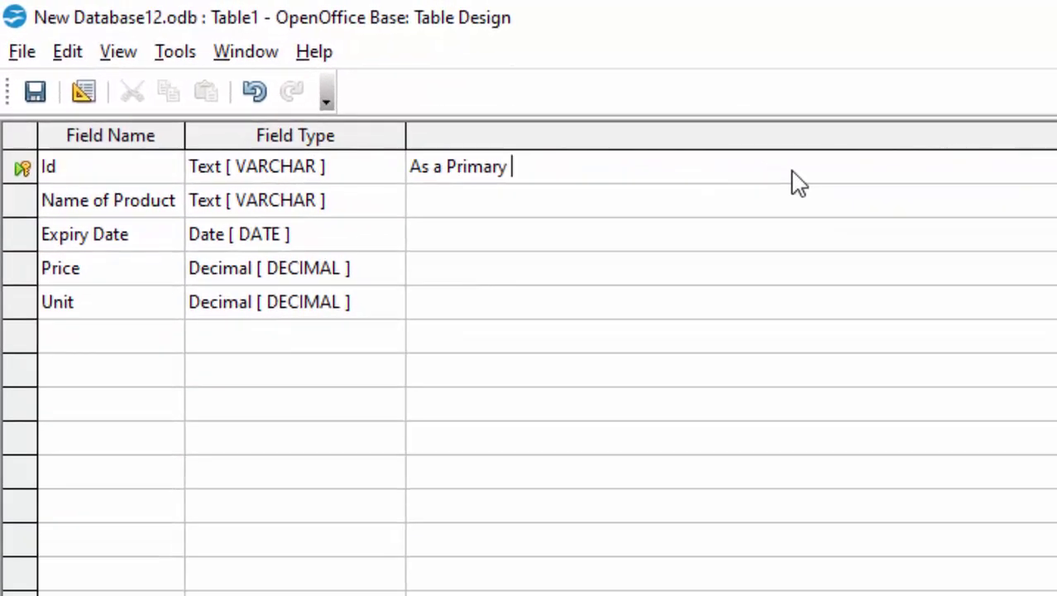
type(" Key")
left_click(538, 198)
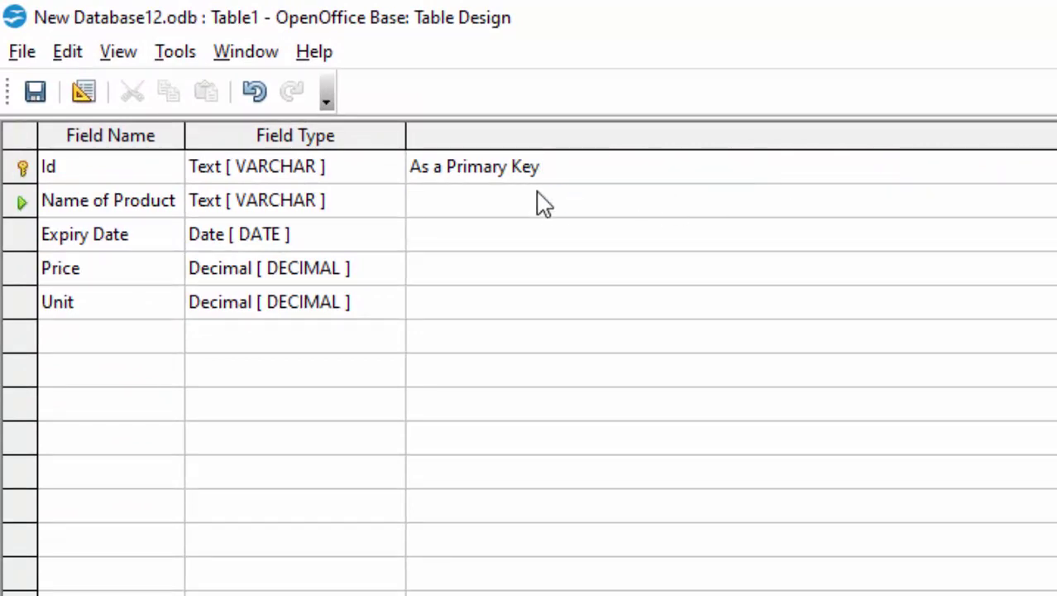
type("Te")
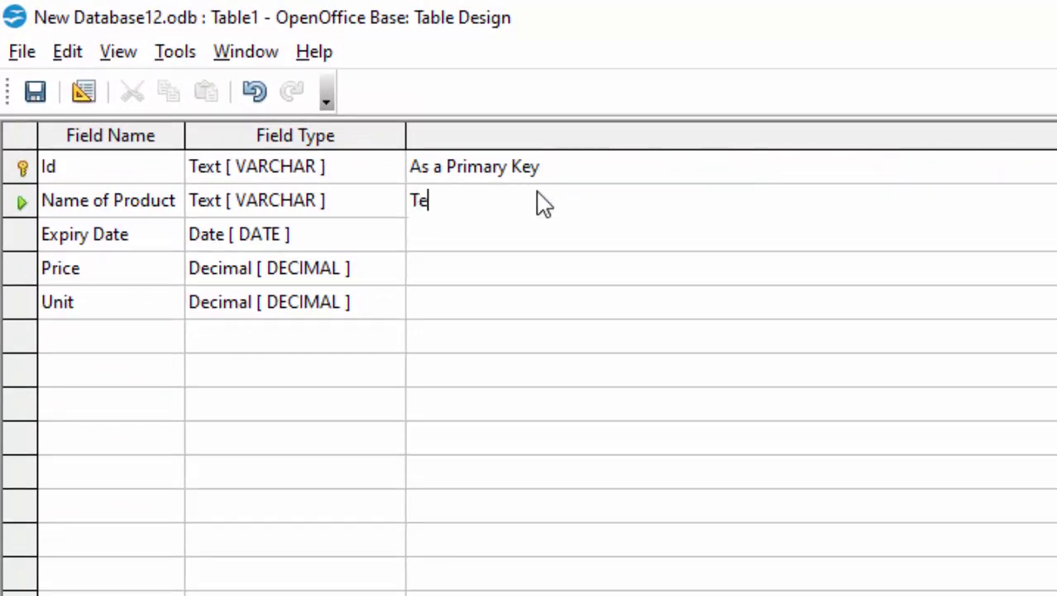
type("xt Data")
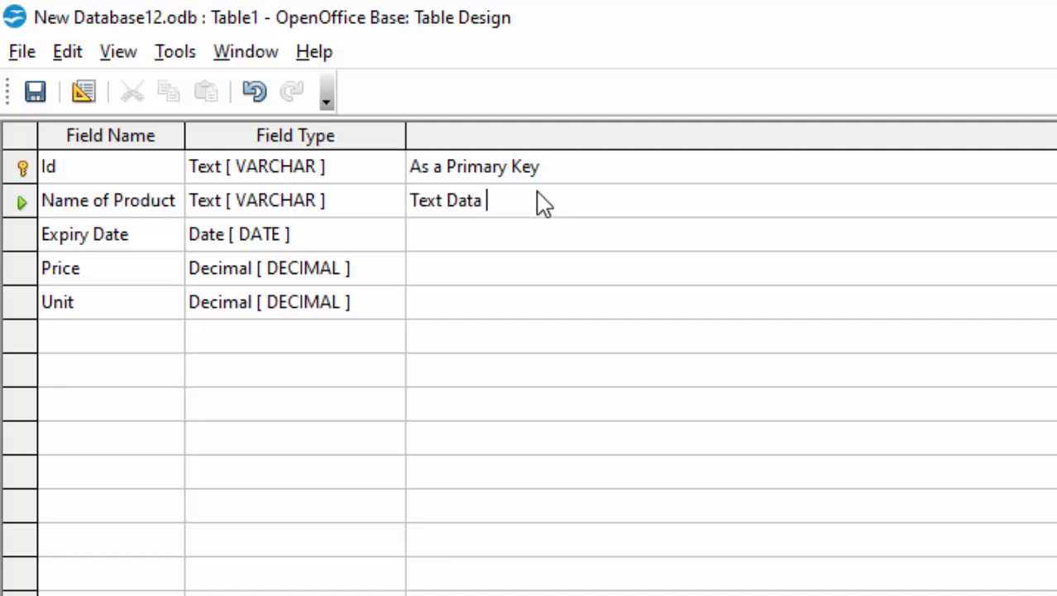
type(" typ")
type("e")
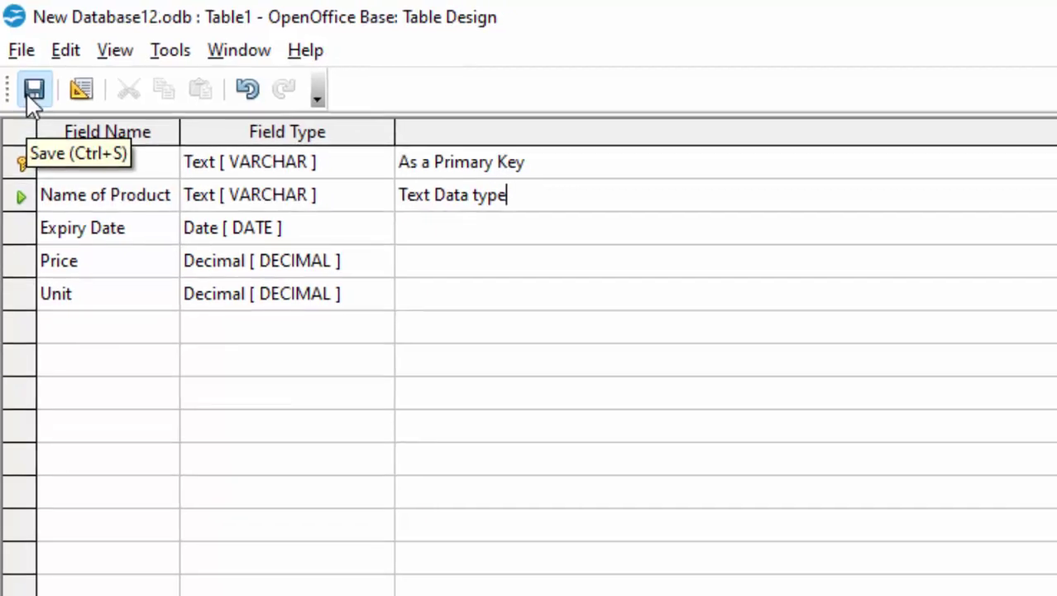
Step: Save the table design as Table1
left_click(27, 93)
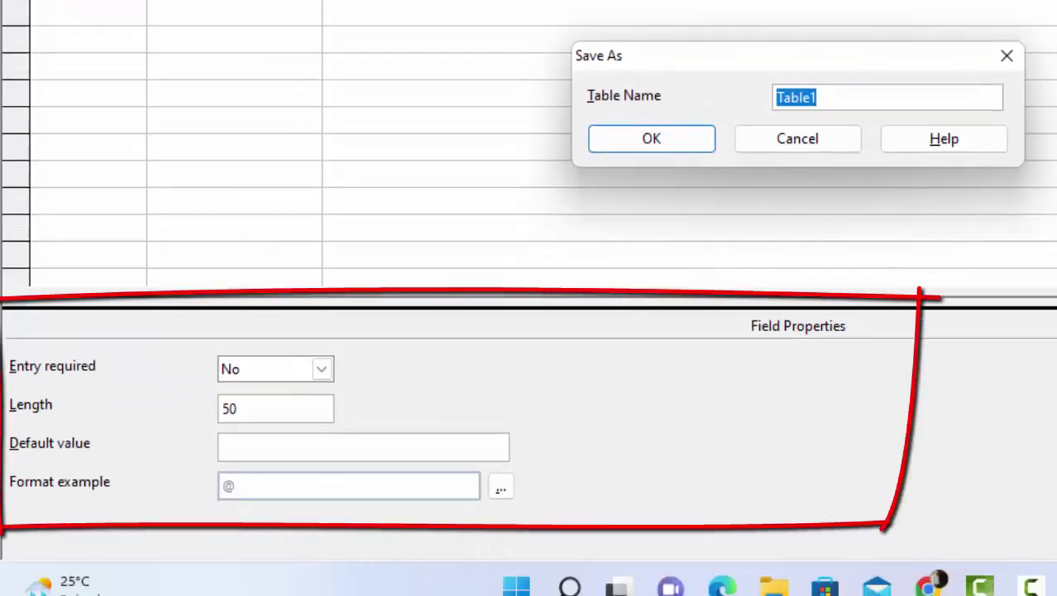
left_click(685, 144)
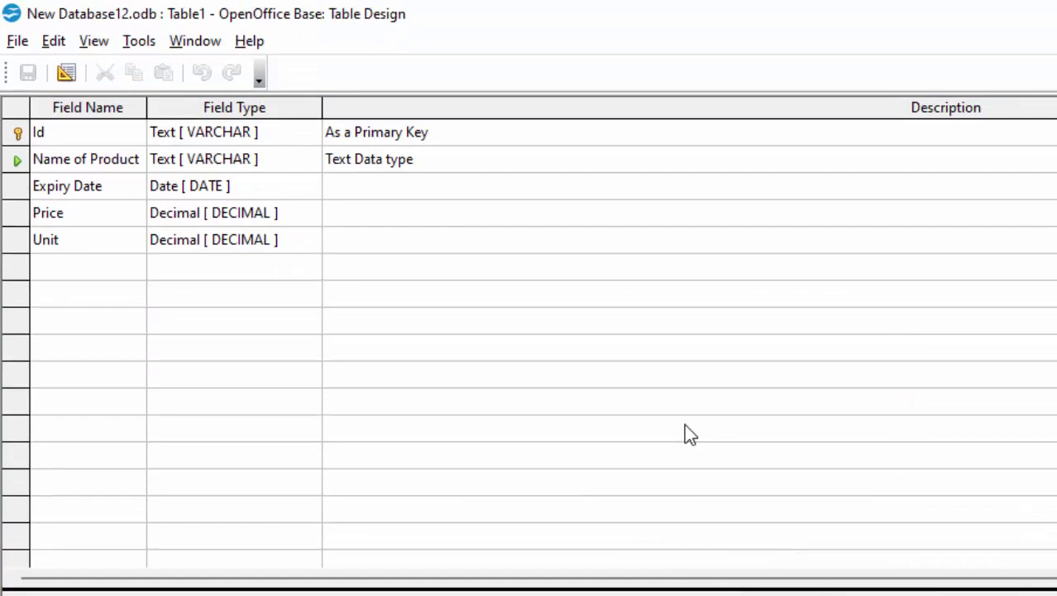
Step: Close the design, open Table1 and enter record 1: Keyboard, Price 400, Unit 6
key("ctrl+w")
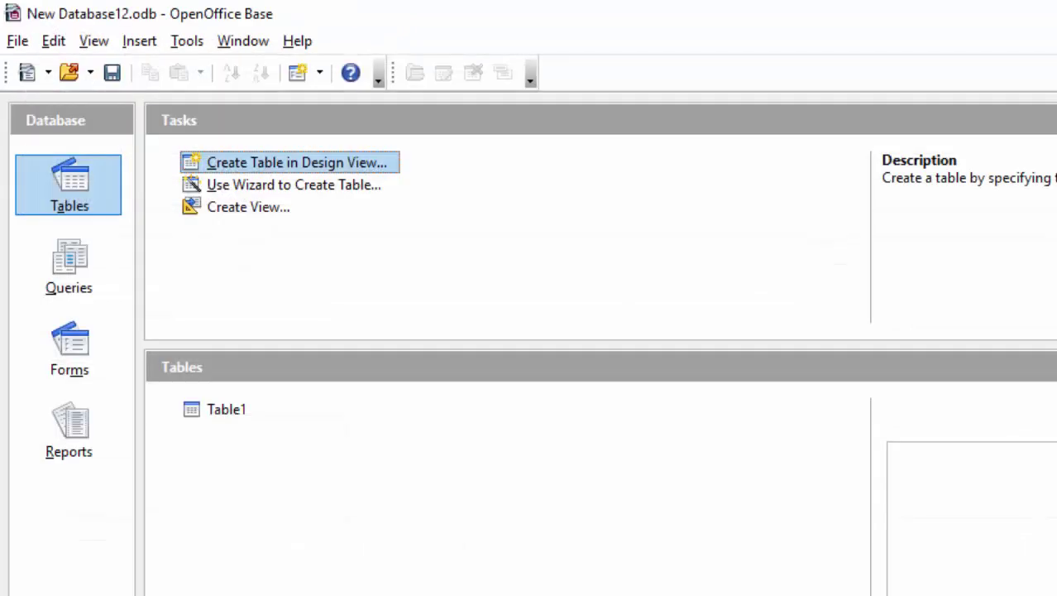
double_click(231, 413)
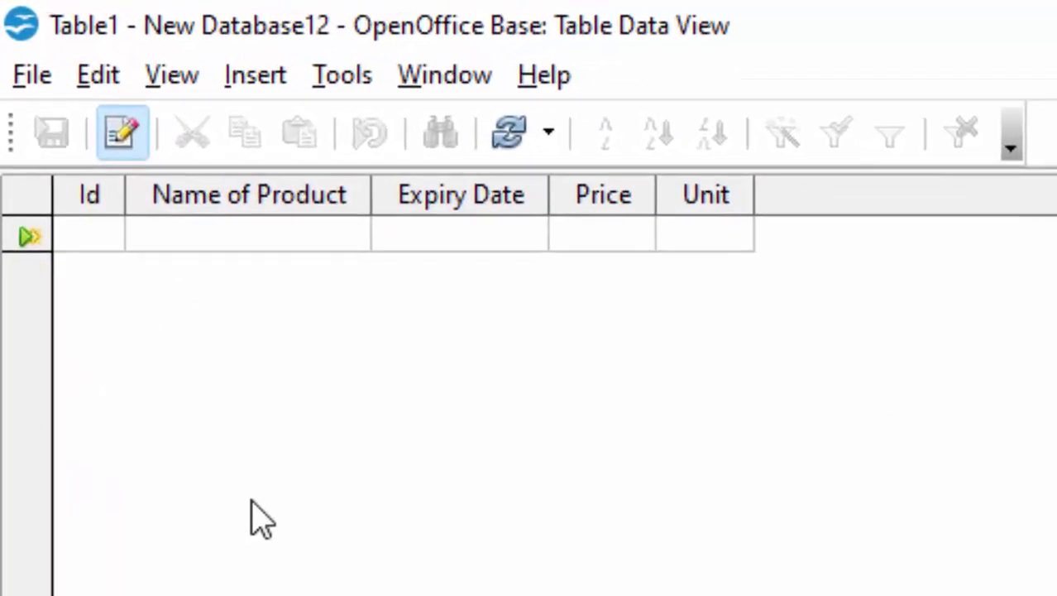
type("1")
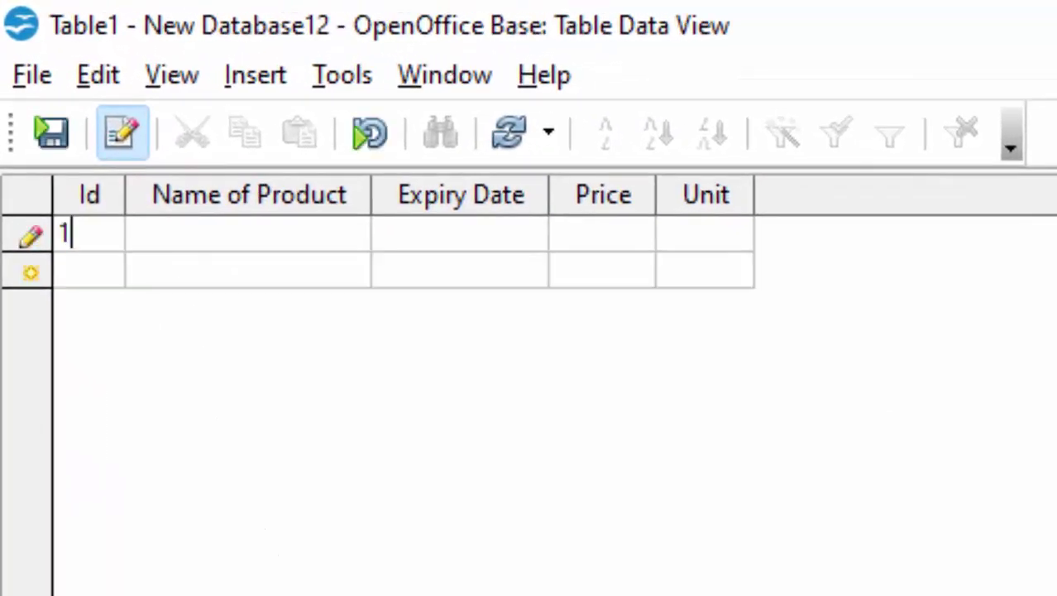
key("Tab")
type("K")
type("eyboard")
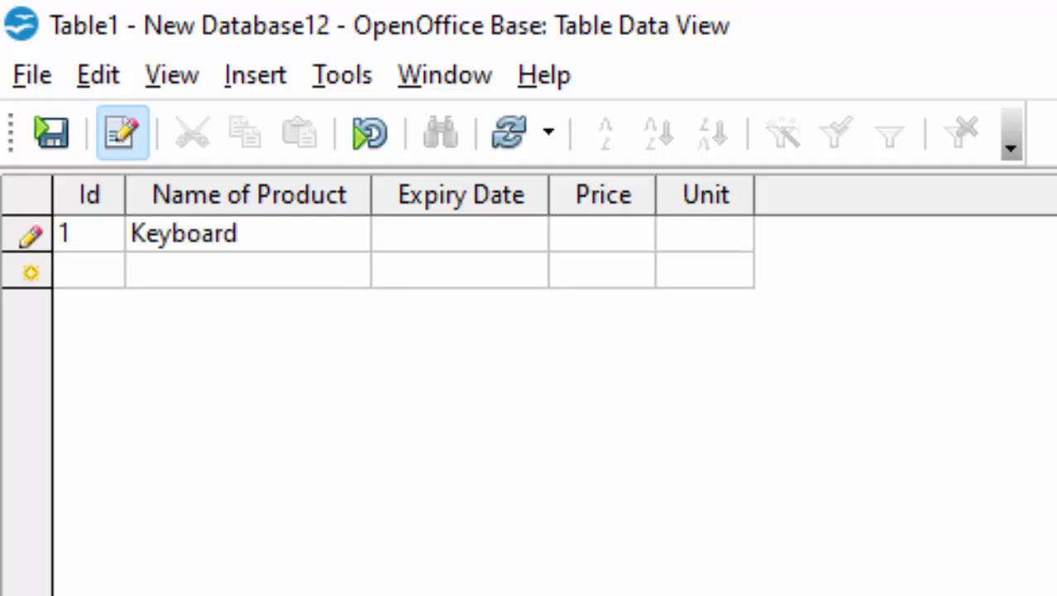
key("BackSpace")
key("BackSpace")
type("400")
key("Tab")
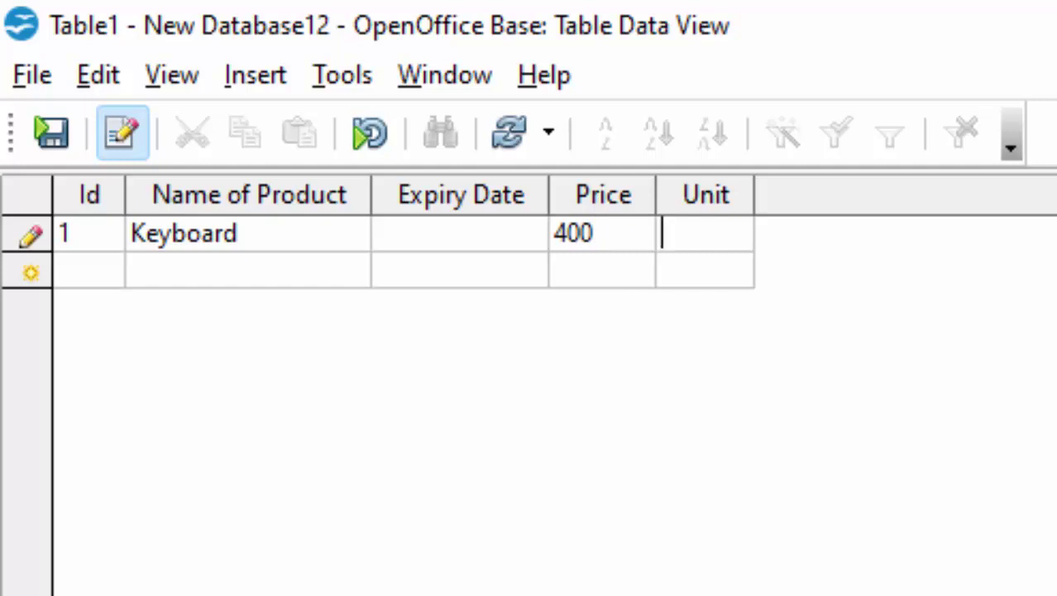
type("6")
key("Tab")
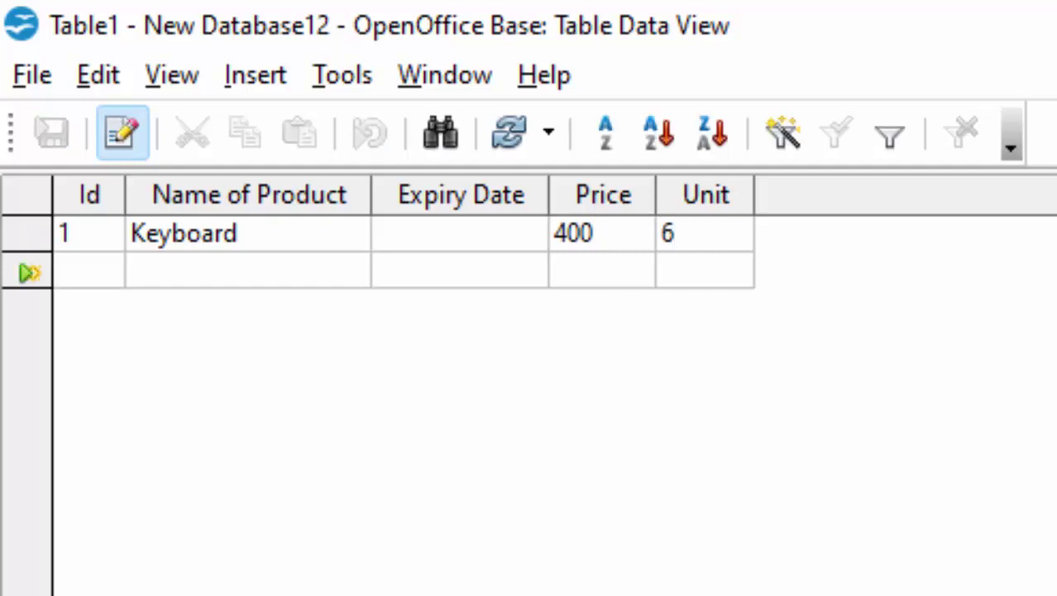
Step: Enter record 2: Mouse, Price 200, Unit 67
type("2")
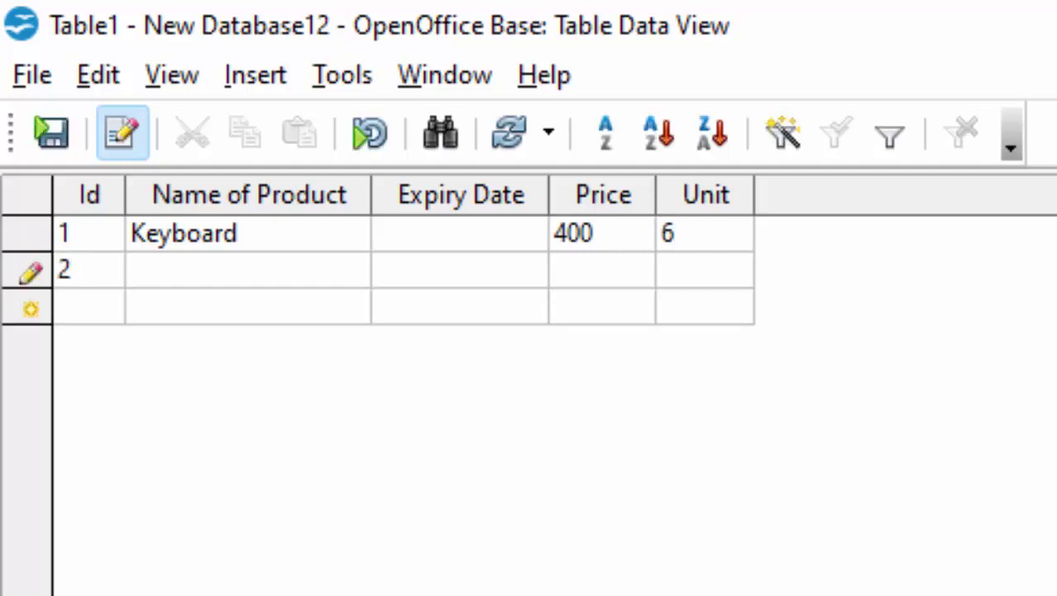
type("Mouse")
key("Tab")
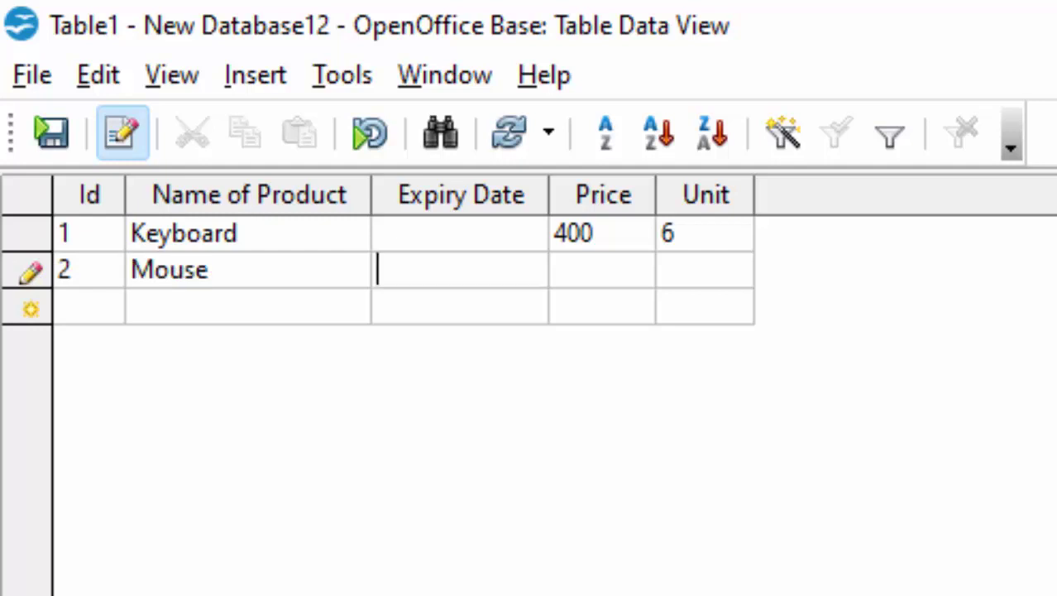
type("2")
type("00")
type("67")
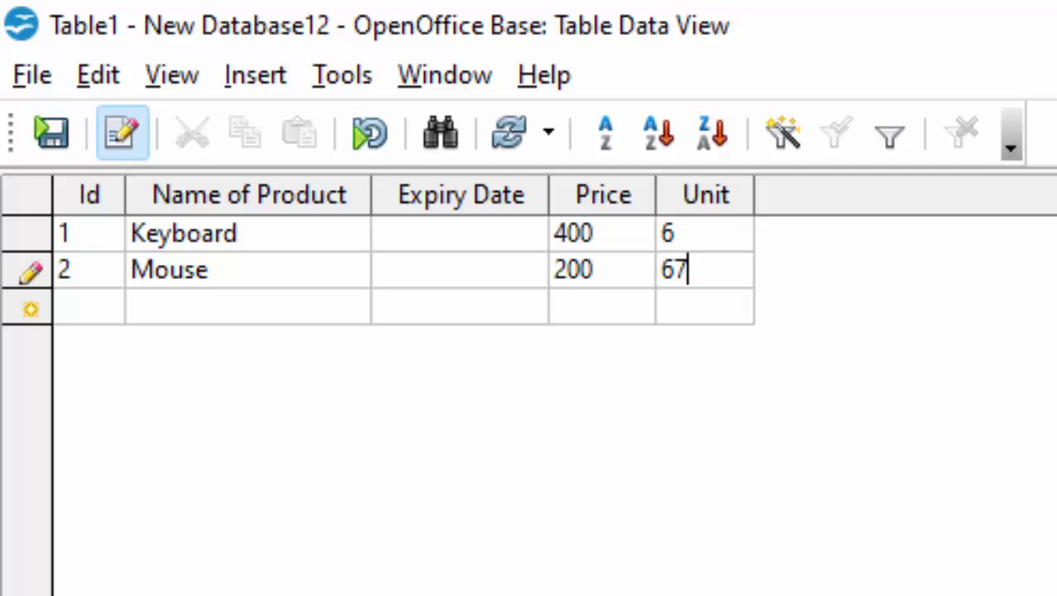
key("Tab")
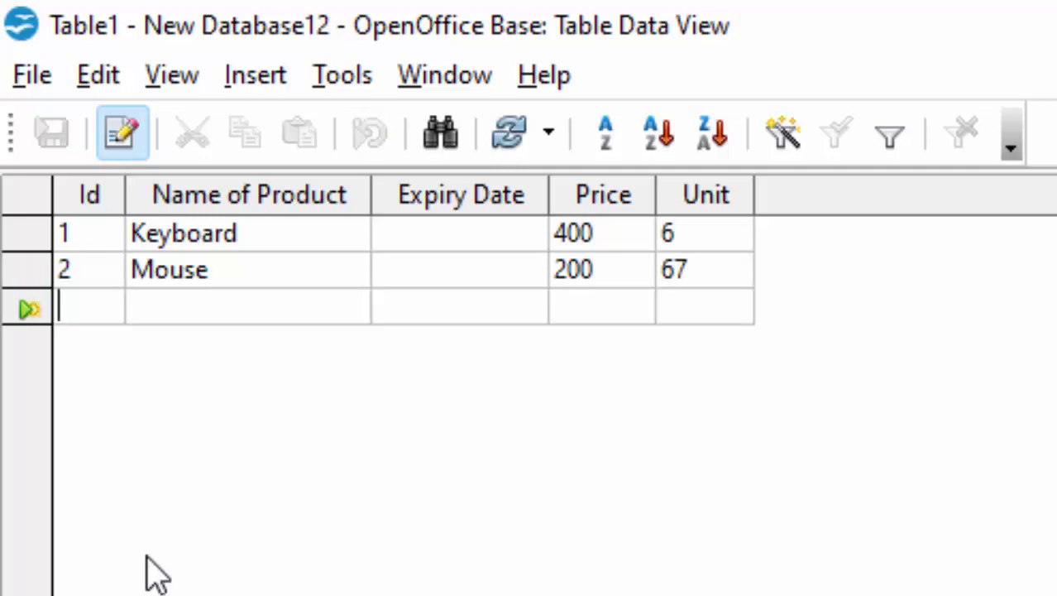
left_click(33, 76)
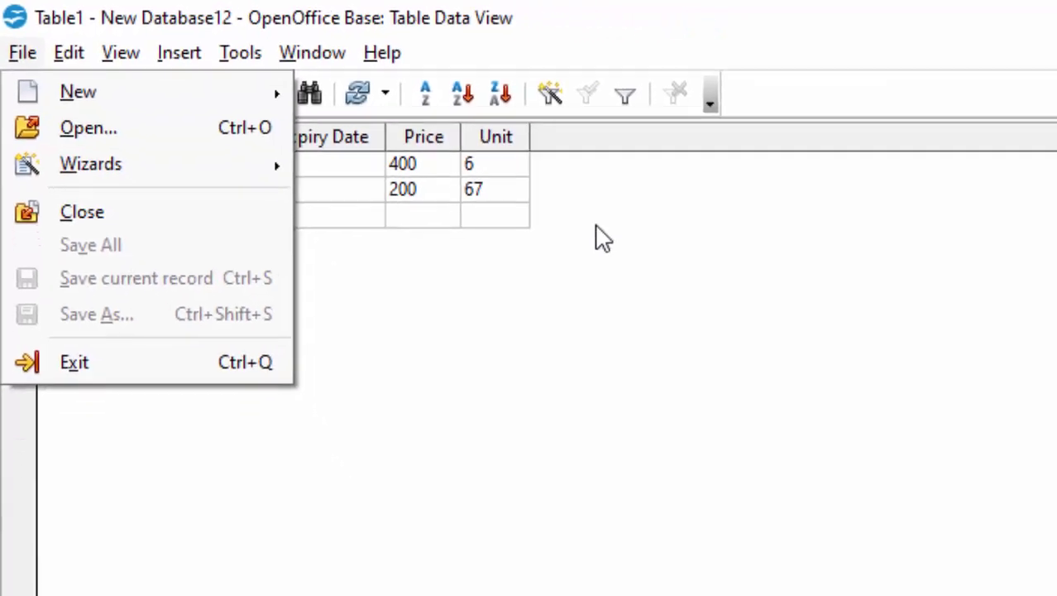
Step: Close Table1's data view and begin a new query design from the Queries section
left_click(507, 174)
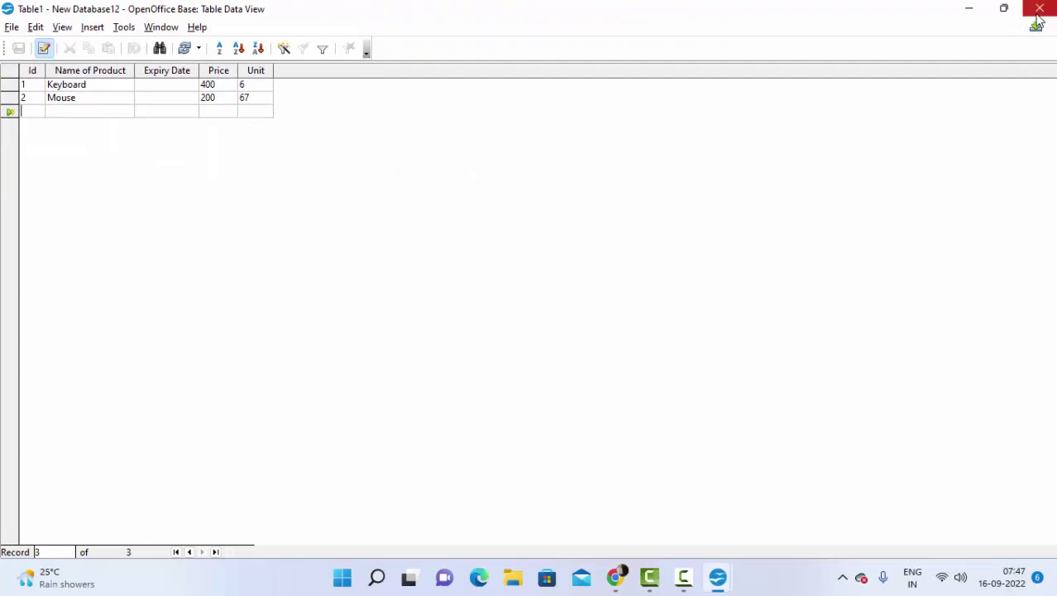
left_click(1040, 12)
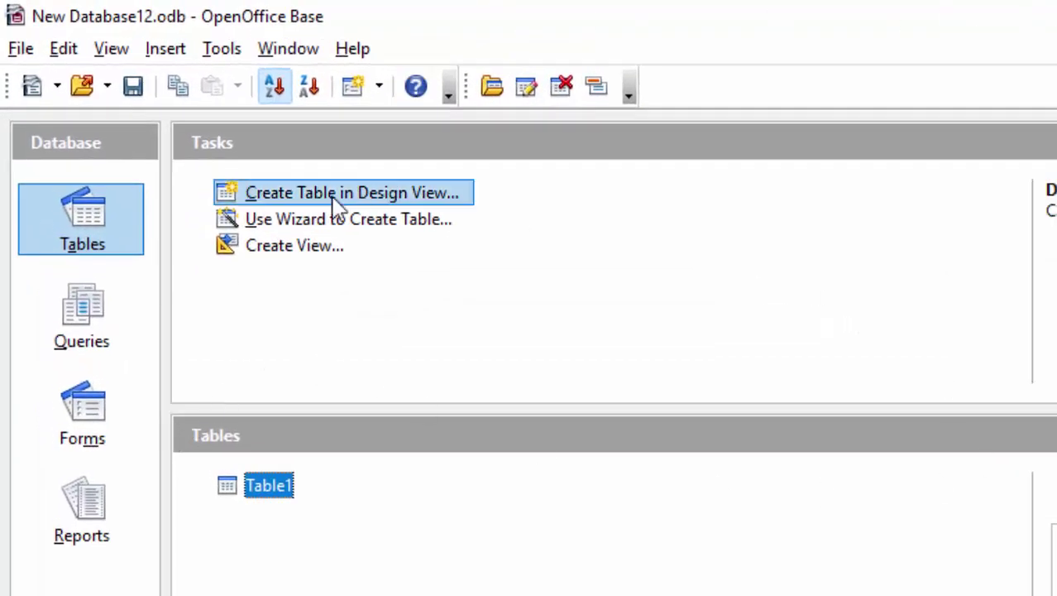
left_click(104, 310)
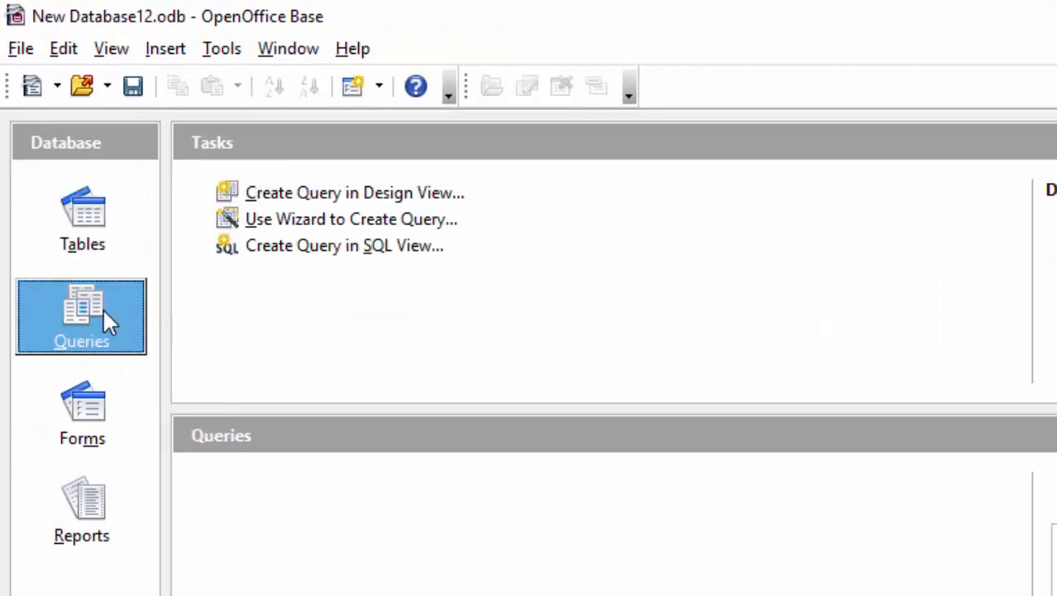
left_click(356, 192)
left_click(365, 245)
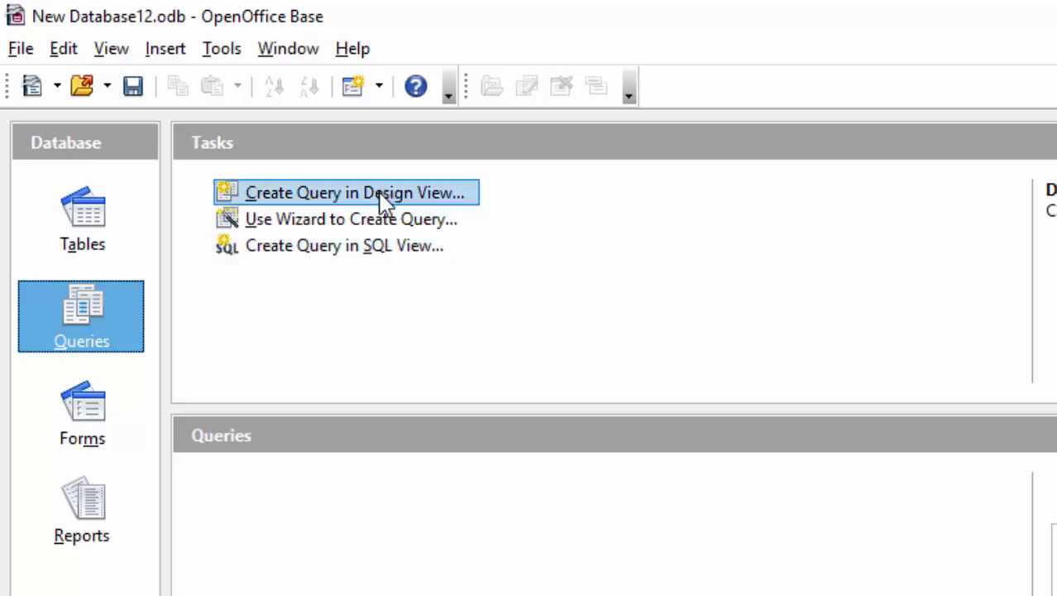
Step: Add Table1 to the Query1 design and enlarge its field list to show all fields
left_click(379, 193)
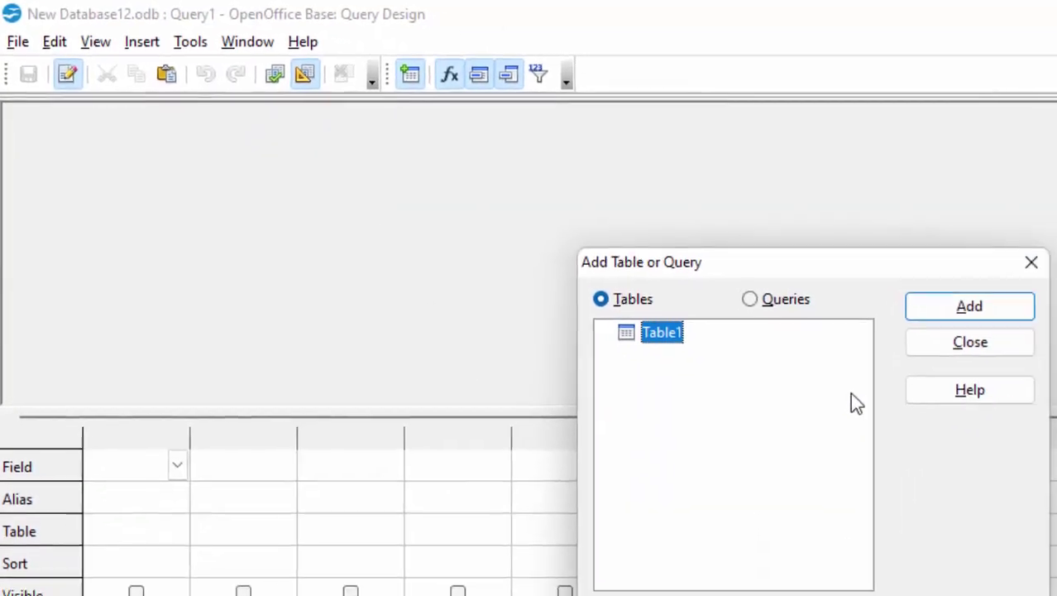
left_click(881, 292)
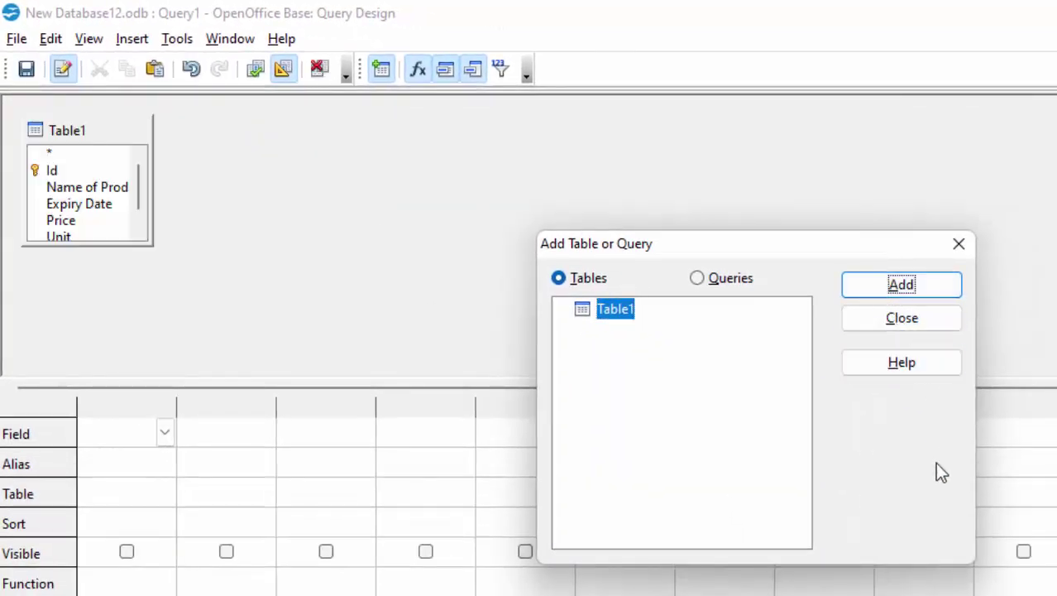
left_click(898, 319)
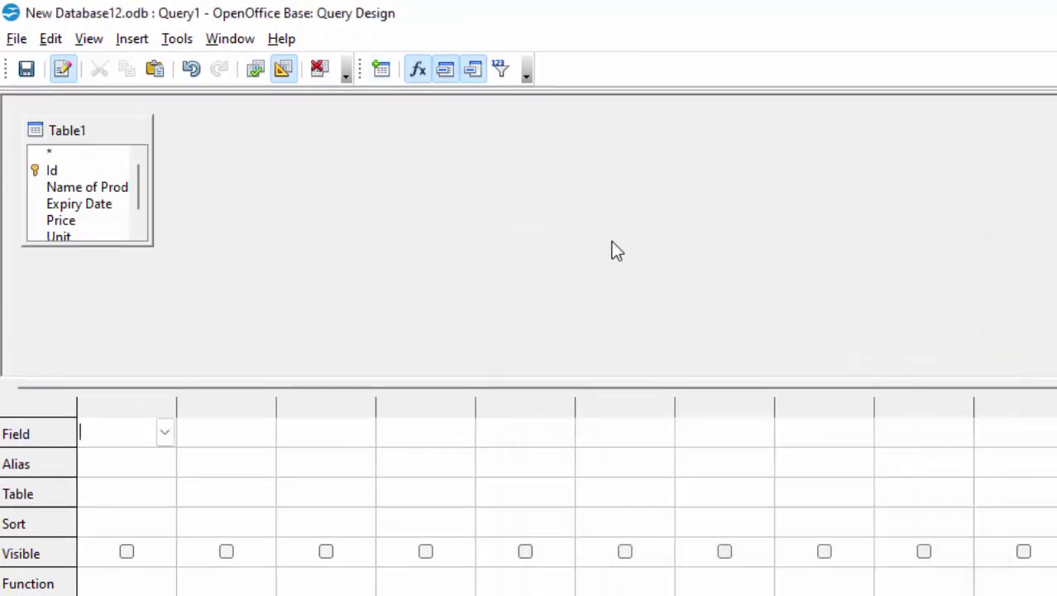
left_click_drag(152, 243, 190, 283)
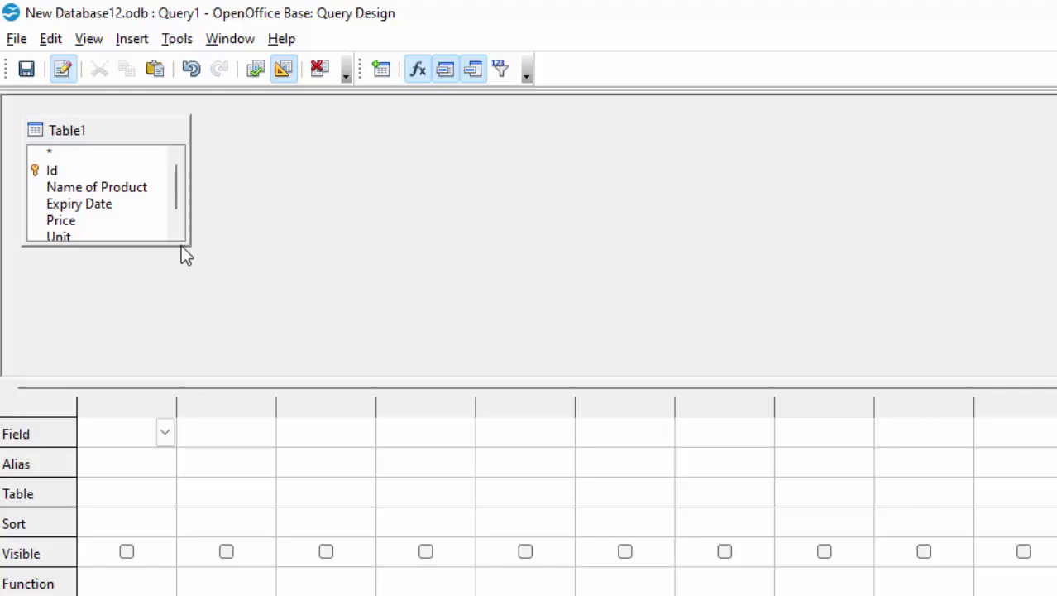
left_click(181, 246)
left_click_drag(173, 245, 171, 296)
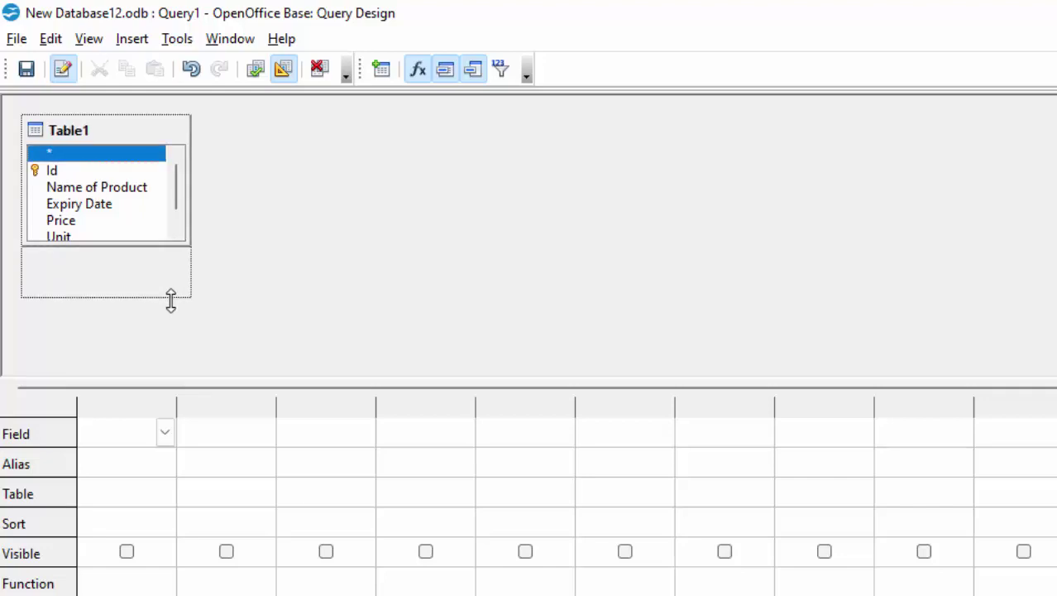
Step: Add Name of Product, Price and Unit from Table1, plus a visible column aliased Total
left_click(89, 189)
double_click(106, 116)
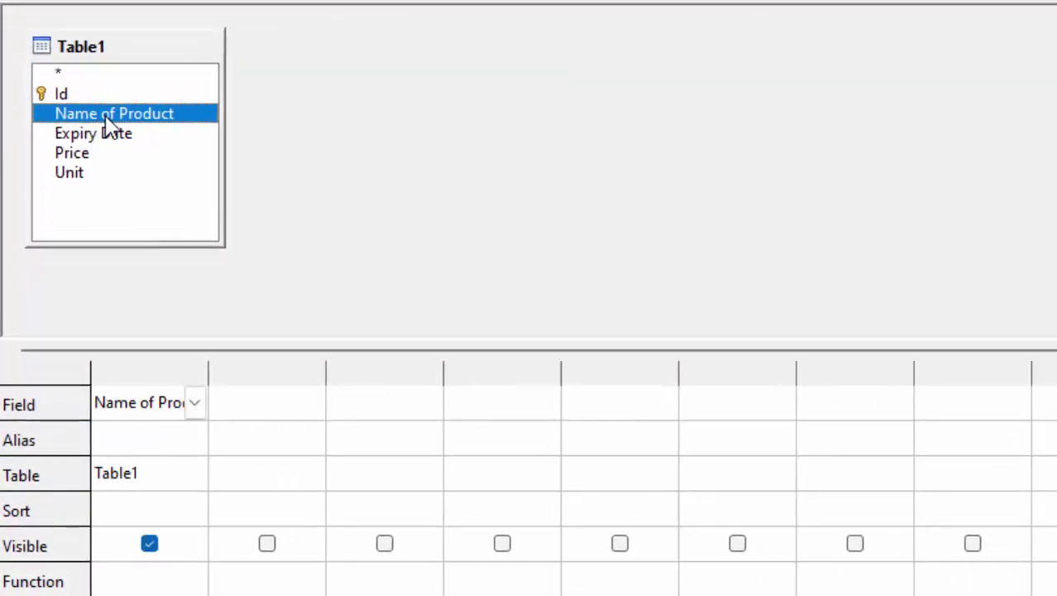
double_click(80, 156)
left_click(89, 175)
double_click(90, 177)
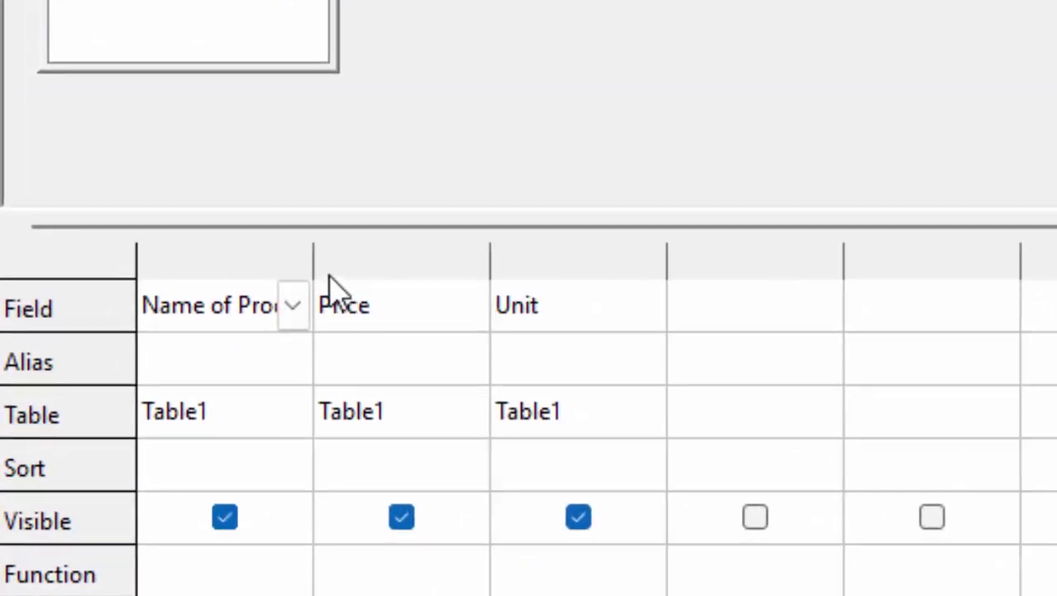
left_click_drag(315, 263, 469, 480)
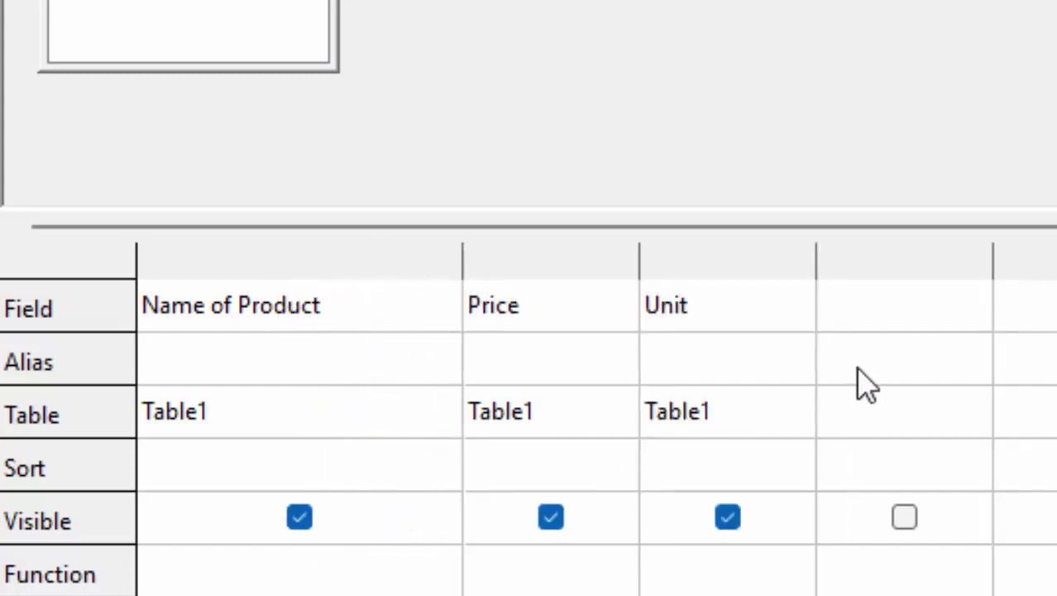
type("Total")
left_click(885, 319)
type("\"Pr")
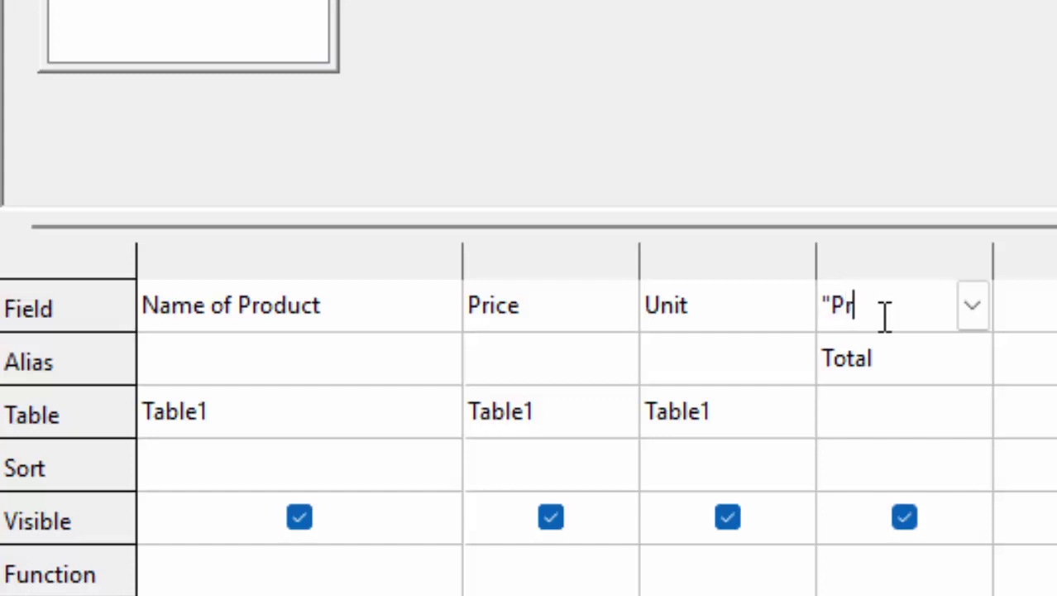
Step: Enter "Price"*"Unit" as the Total column's field expression
type("ice")
type("\"")
type("*")
type("\"")
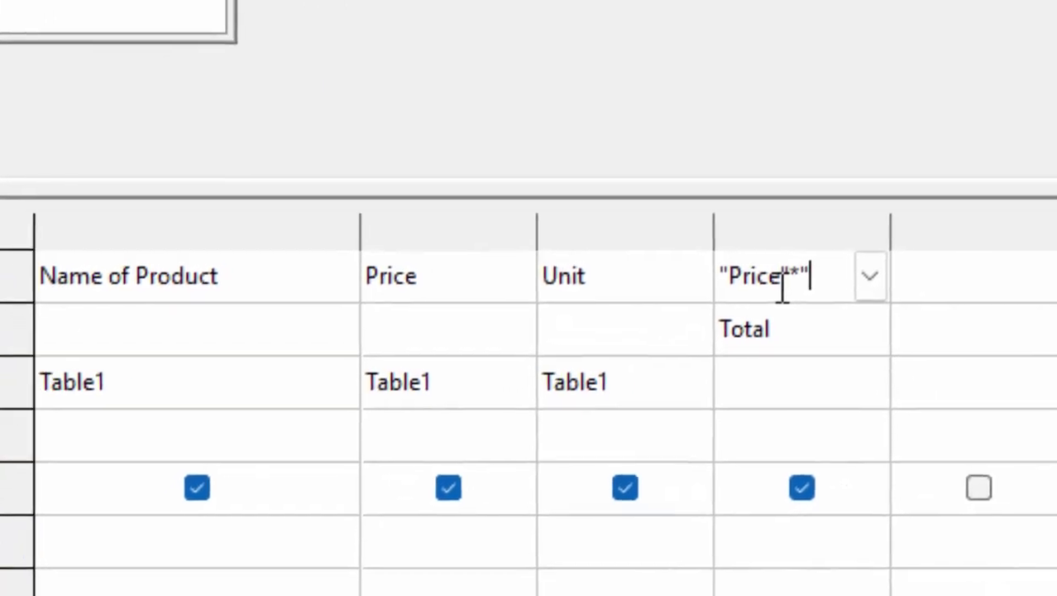
type("Unit\"")
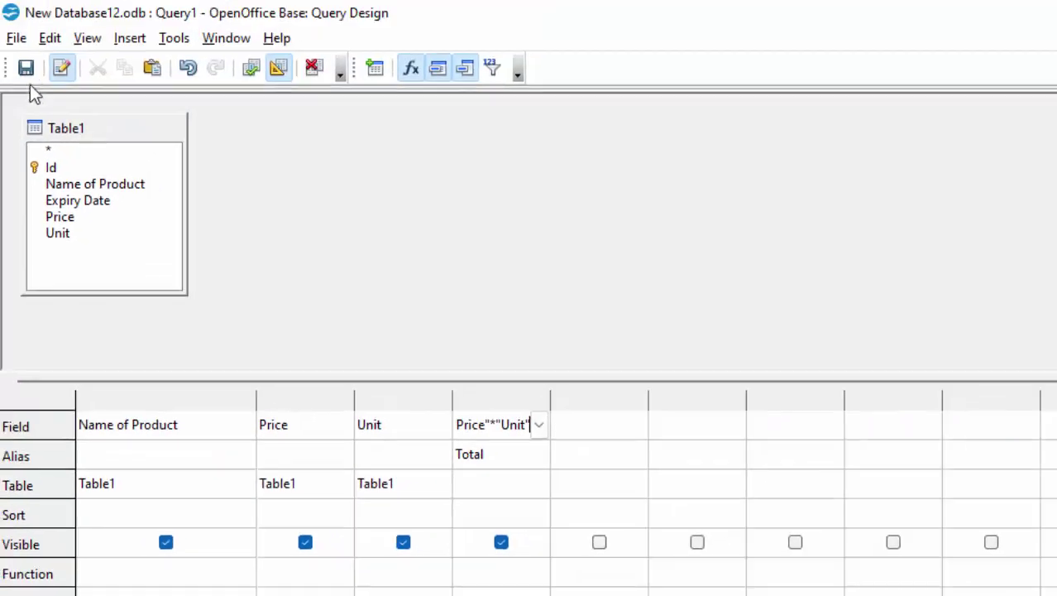
Step: Save the query design under the name ProductQ
left_click(26, 74)
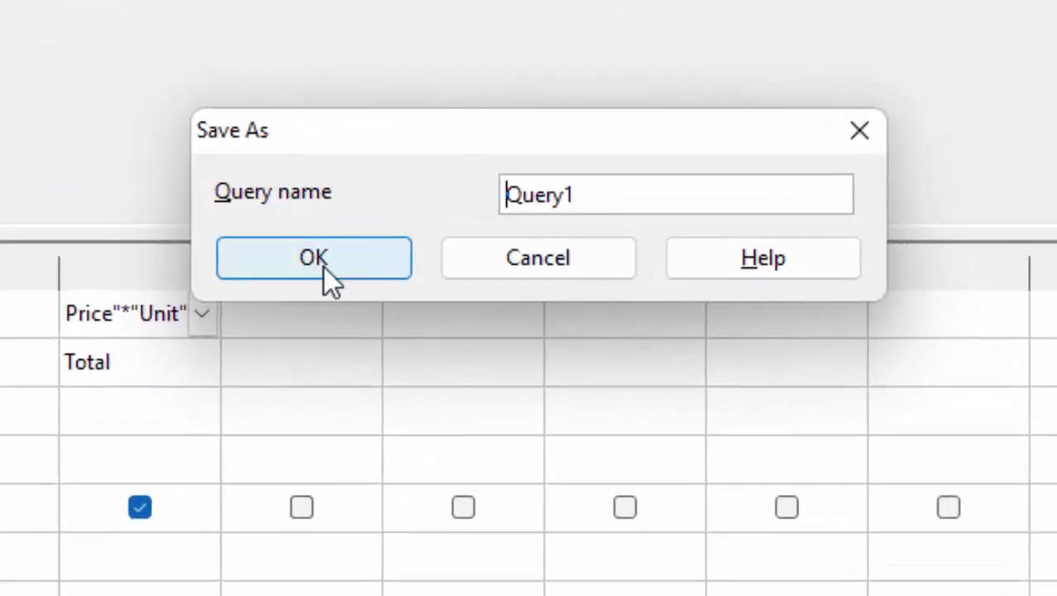
left_click_drag(606, 197, 216, 194)
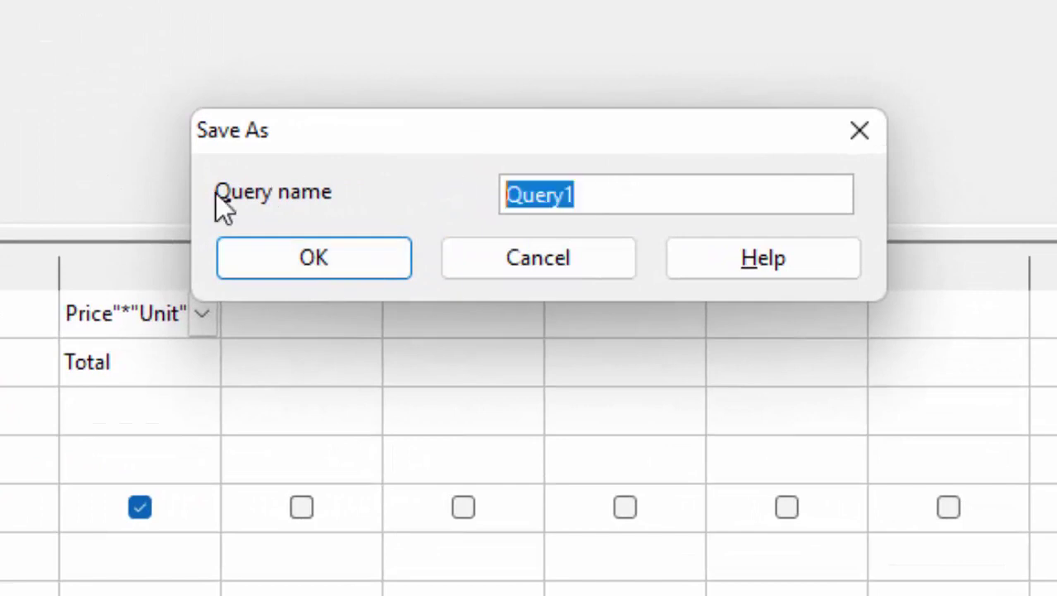
key("BackSpace")
type("Prod")
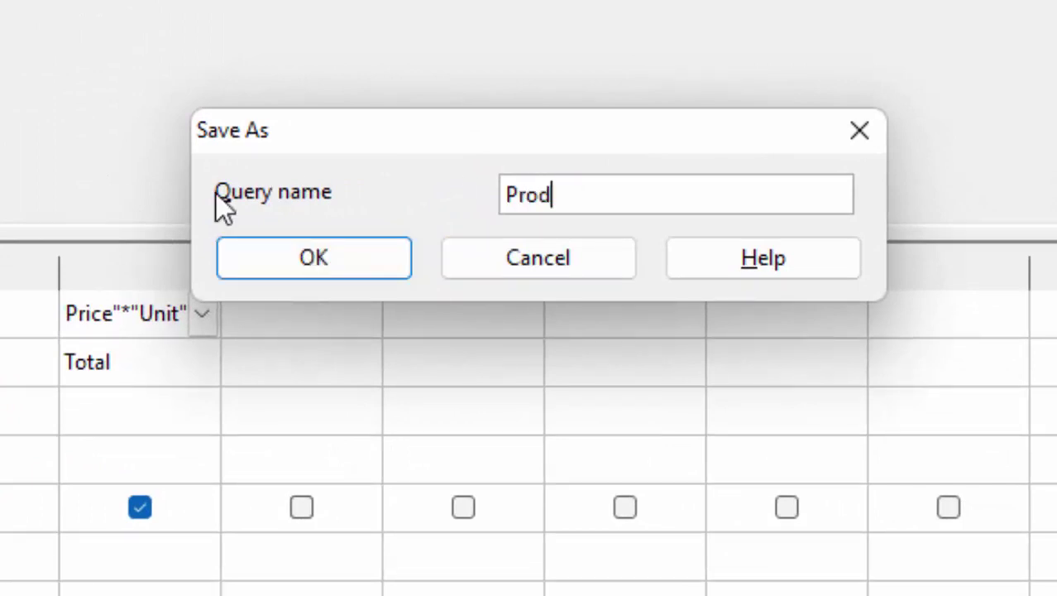
type("uctQ")
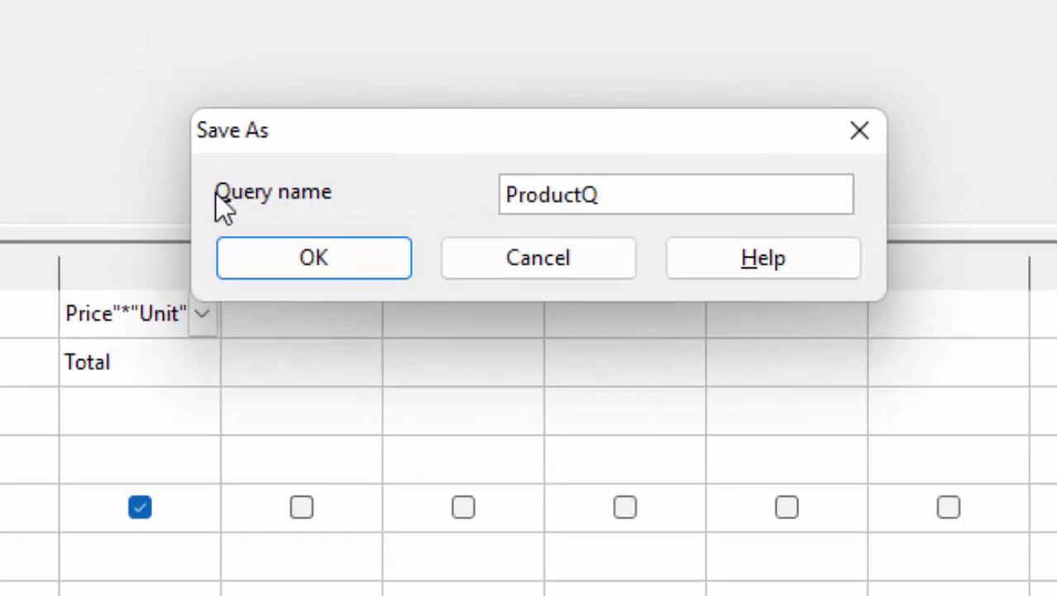
key("Return")
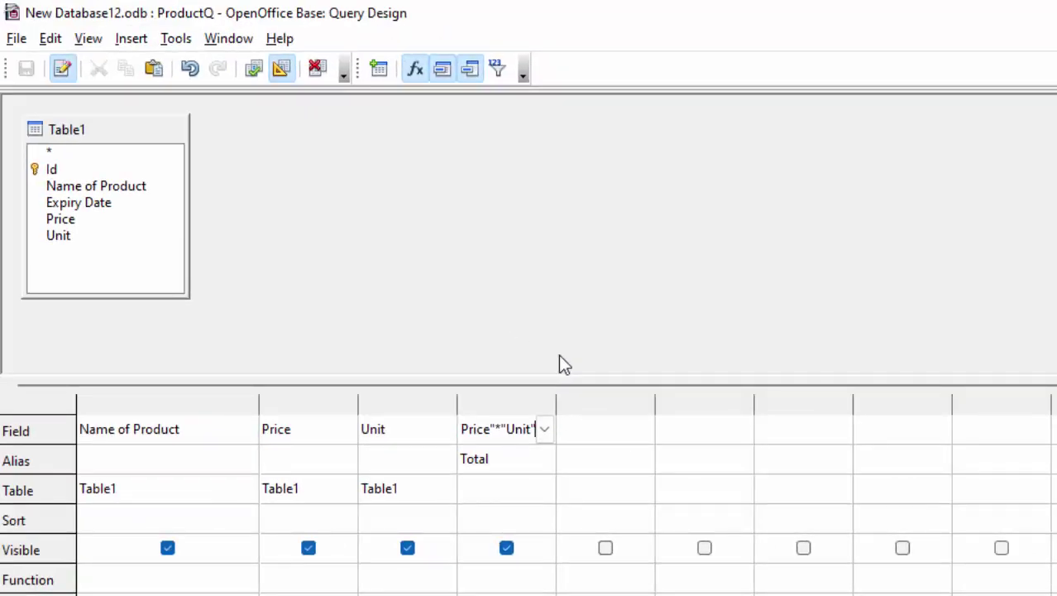
Step: Close the design, open ProductQ to review its Totals, then close the results
key("ctrl+w")
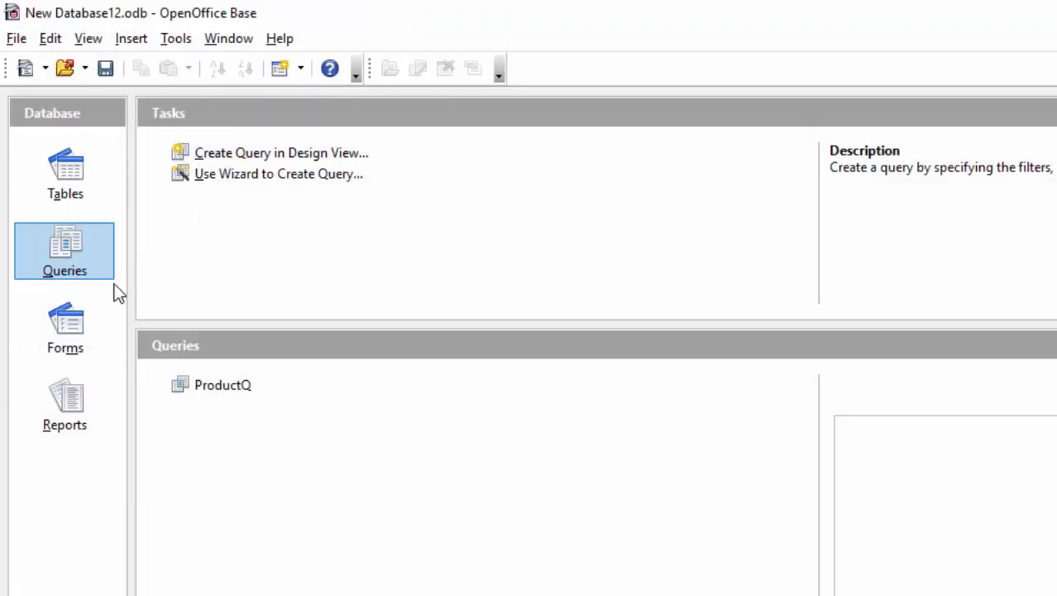
left_click(213, 388)
double_click(213, 387)
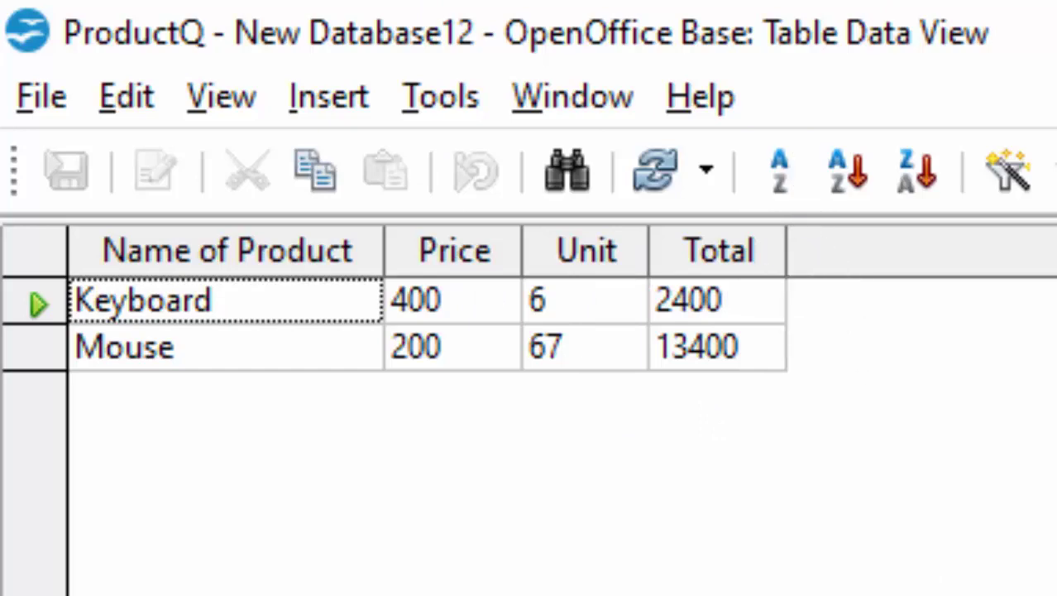
key("ctrl+w")
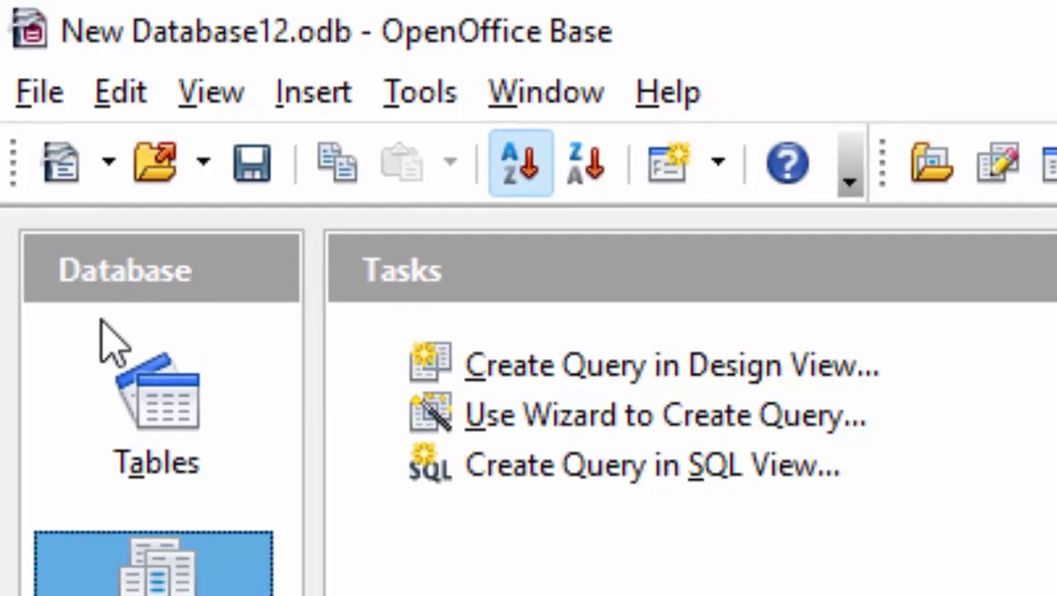
Step: Open Table1 and add record 3 Saffola Refined, 01/02/23, price 400, unit 67
left_click(107, 239)
double_click(286, 518)
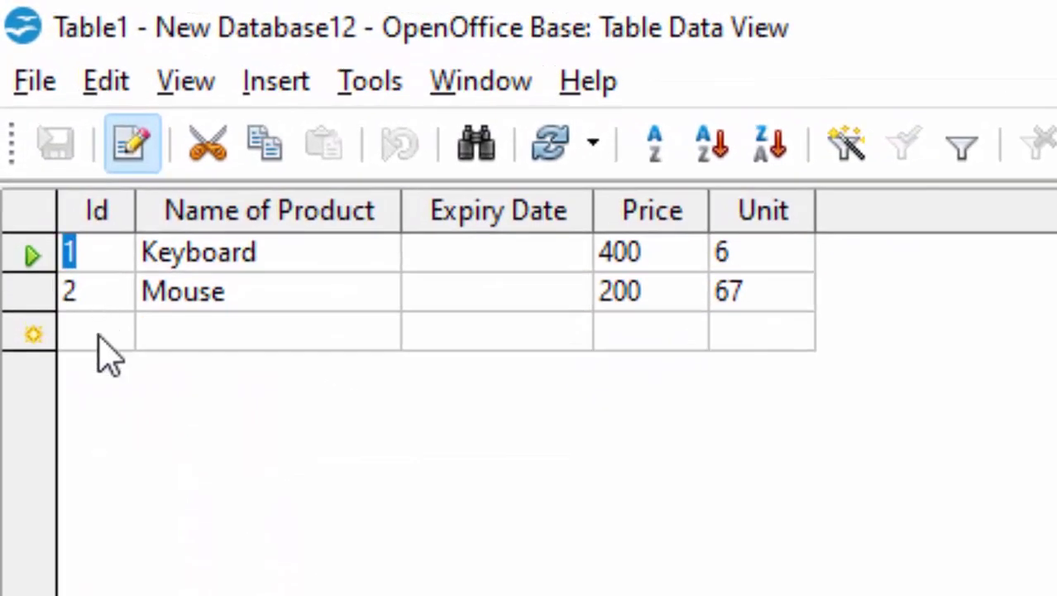
left_click(105, 330)
type("3 ")
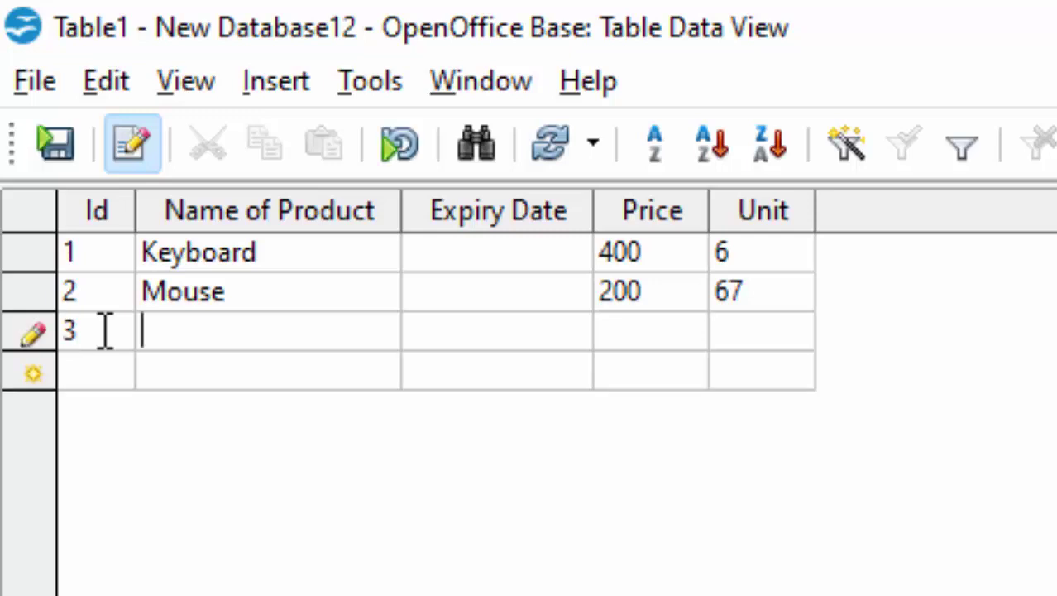
type("Saff")
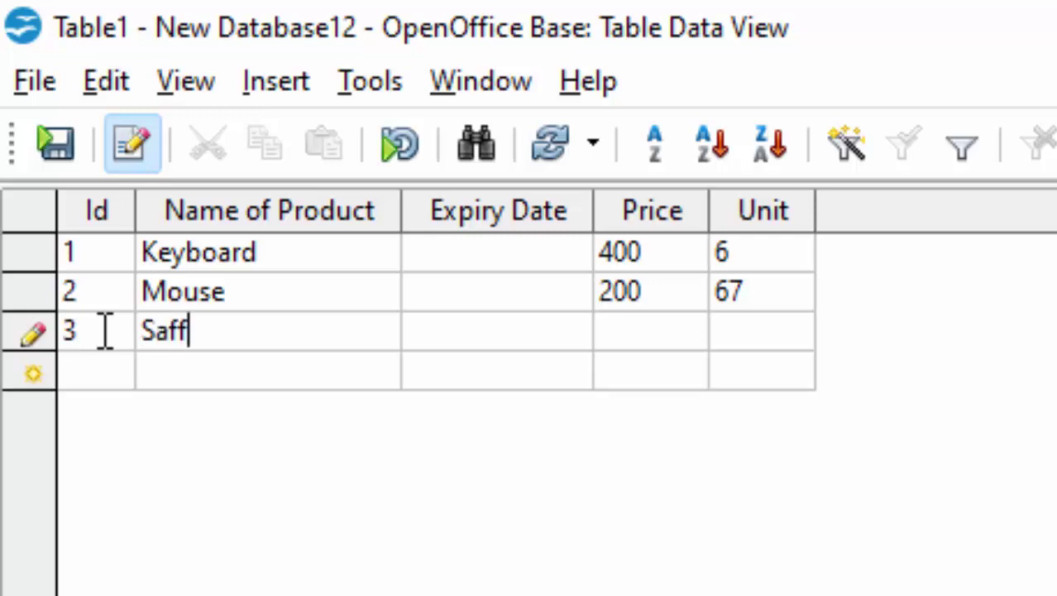
type("ola Re")
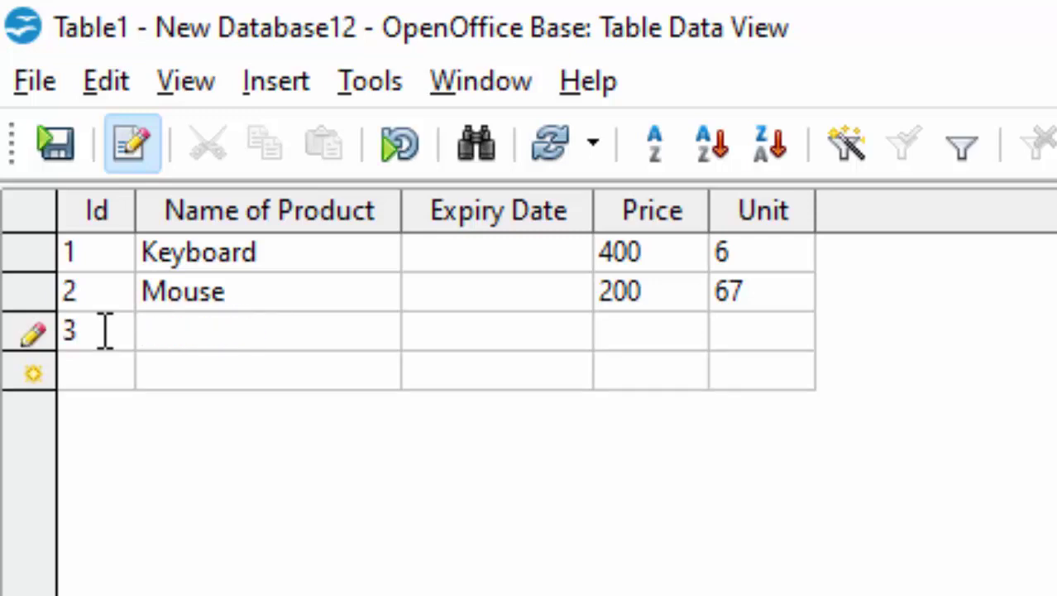
type("fined ")
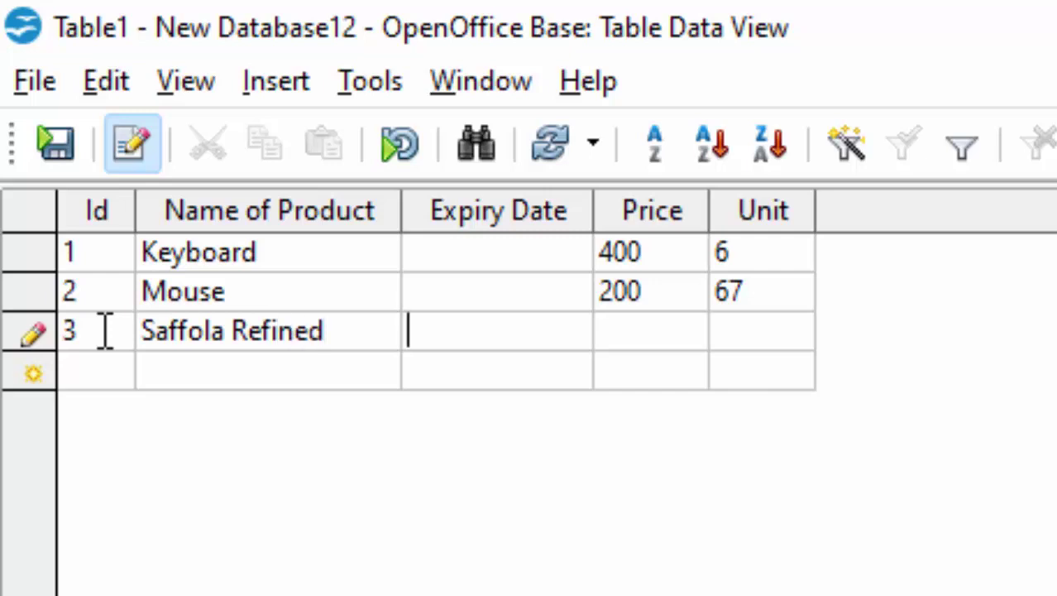
type("01/02/23")
key("Tab")
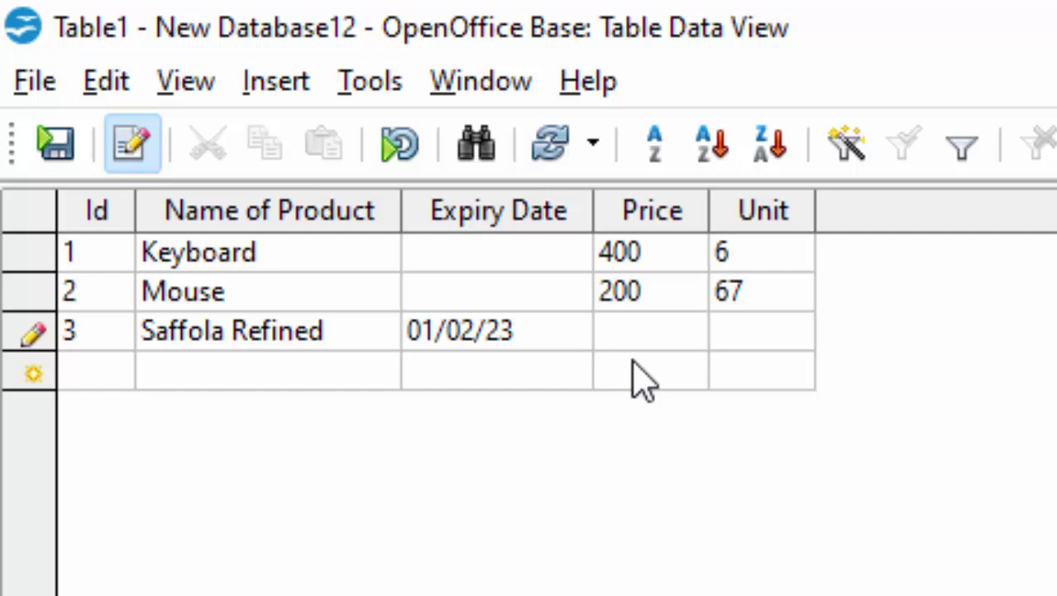
type("400")
key("Tab")
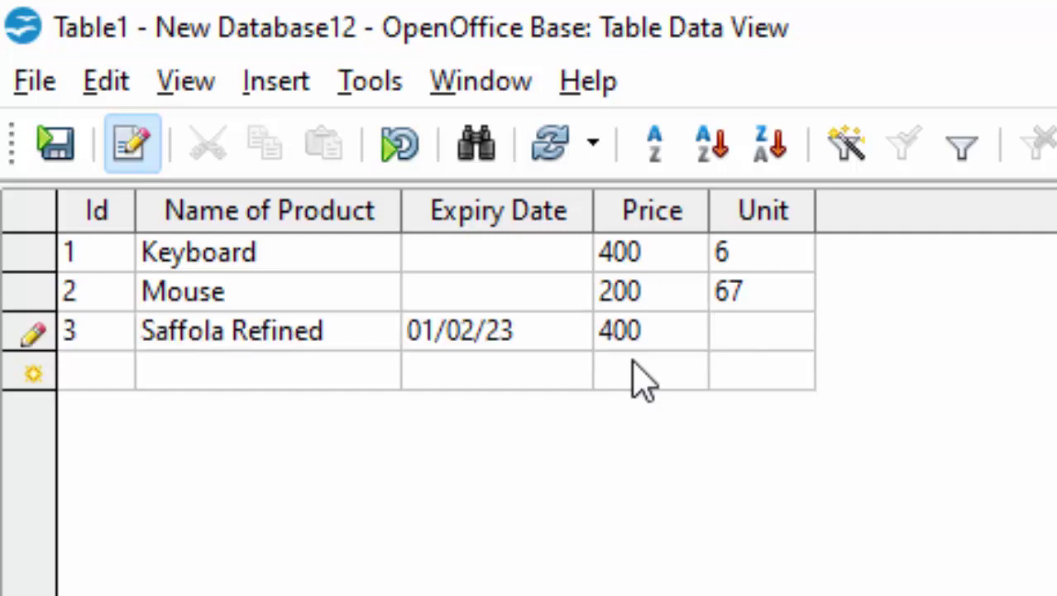
type("67")
key("Tab")
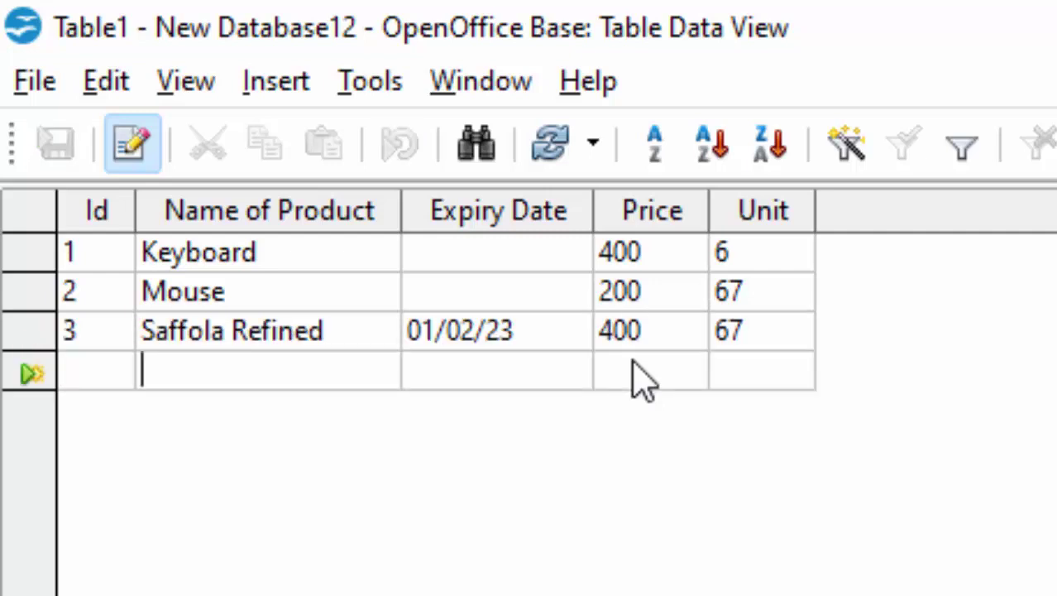
Step: Add record 4 Fortune Refined to Table1 and save it
type("F")
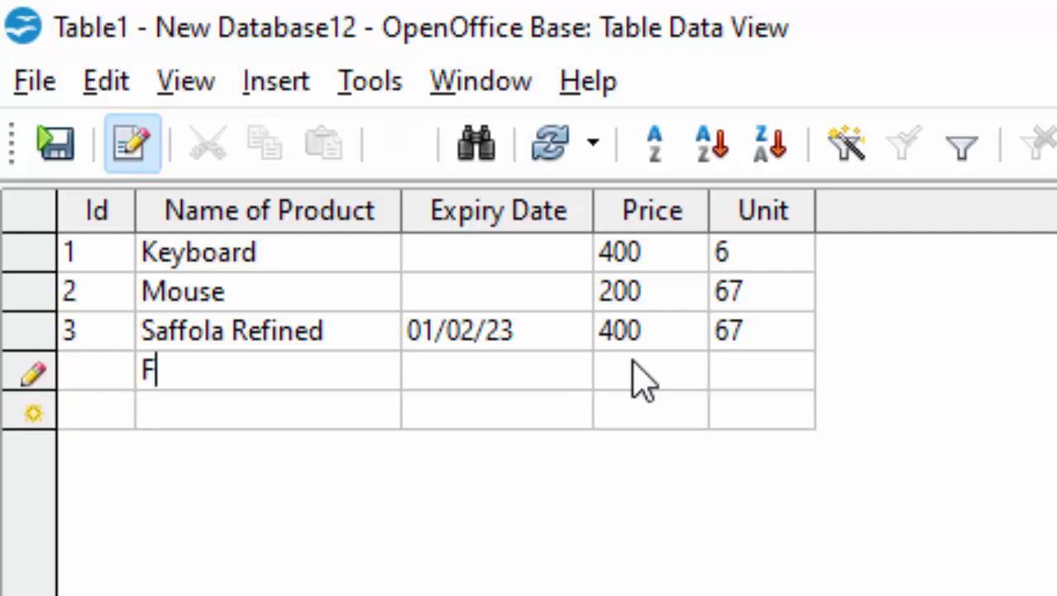
key("BackSpace")
type("Fortune ")
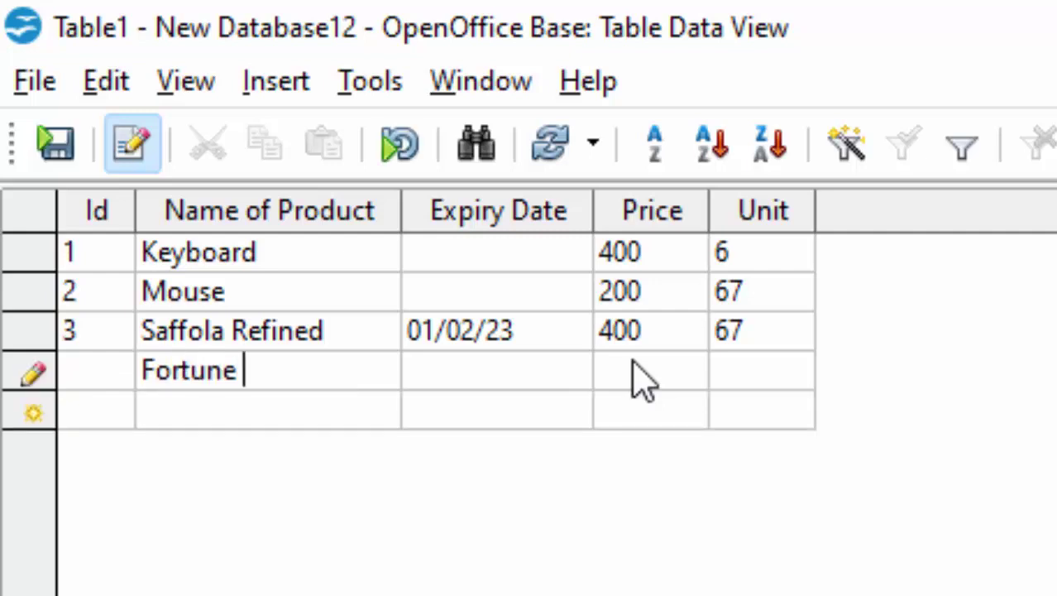
type("Refine")
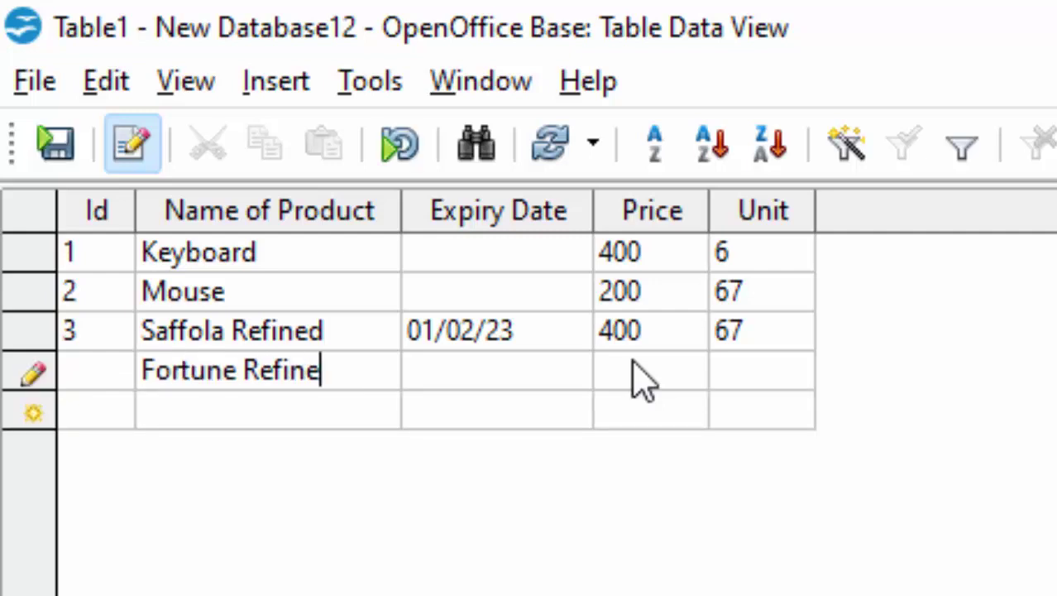
type("d")
key("Tab")
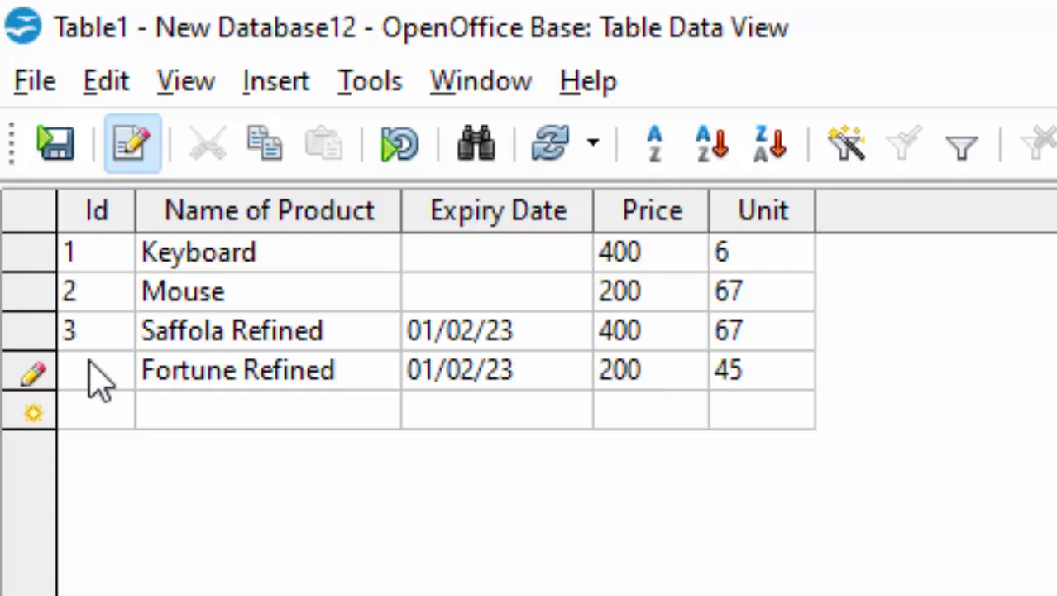
left_click(89, 371)
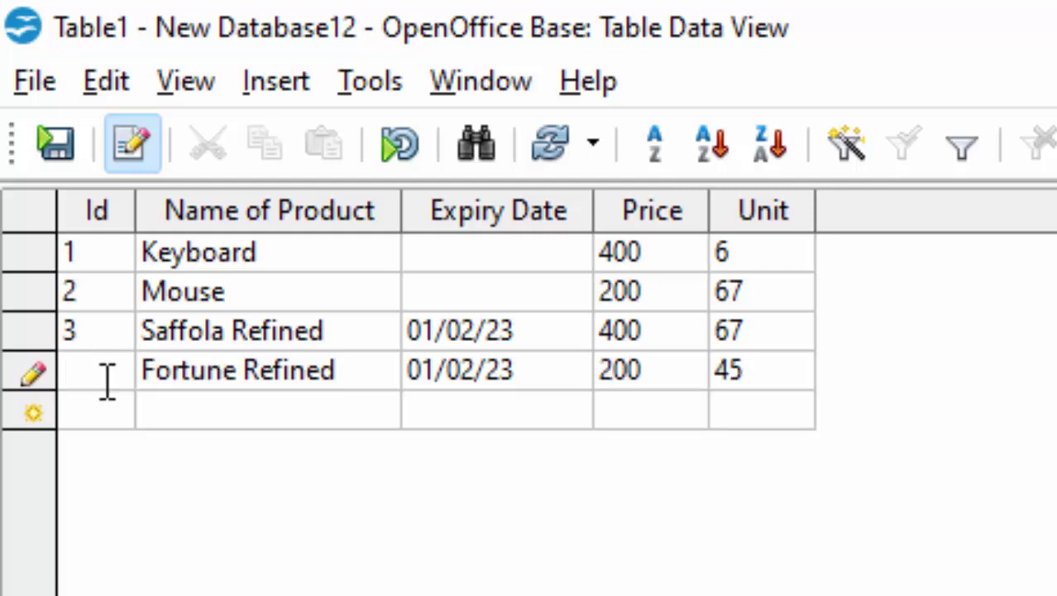
type("4")
key("Tab")
key("Tab")
key("Tab")
key("Tab")
key("Tab")
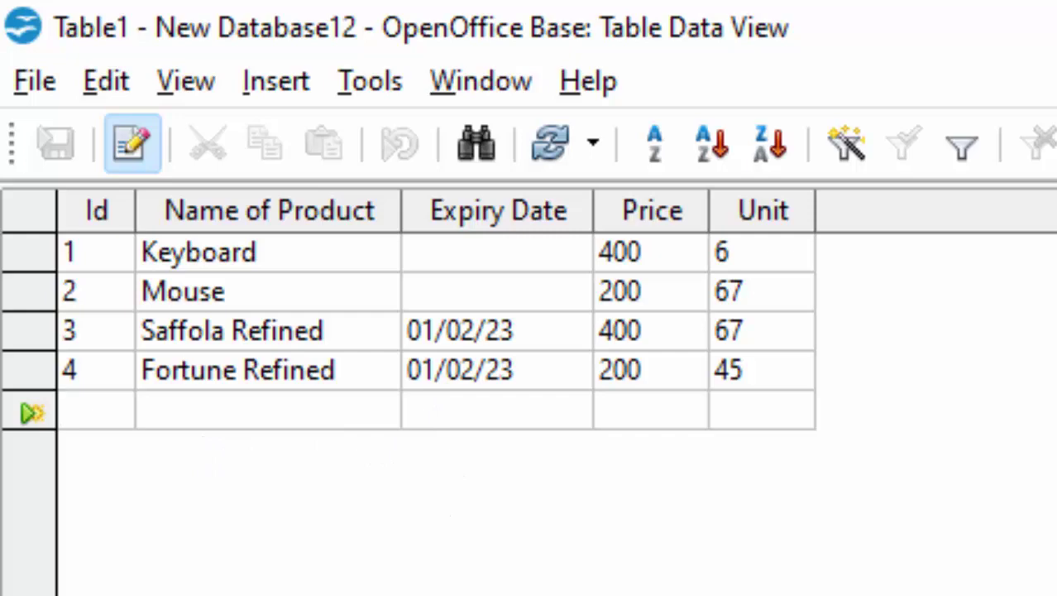
Step: Close Table1 and open the ProductQ query results
key("ctrl+w")
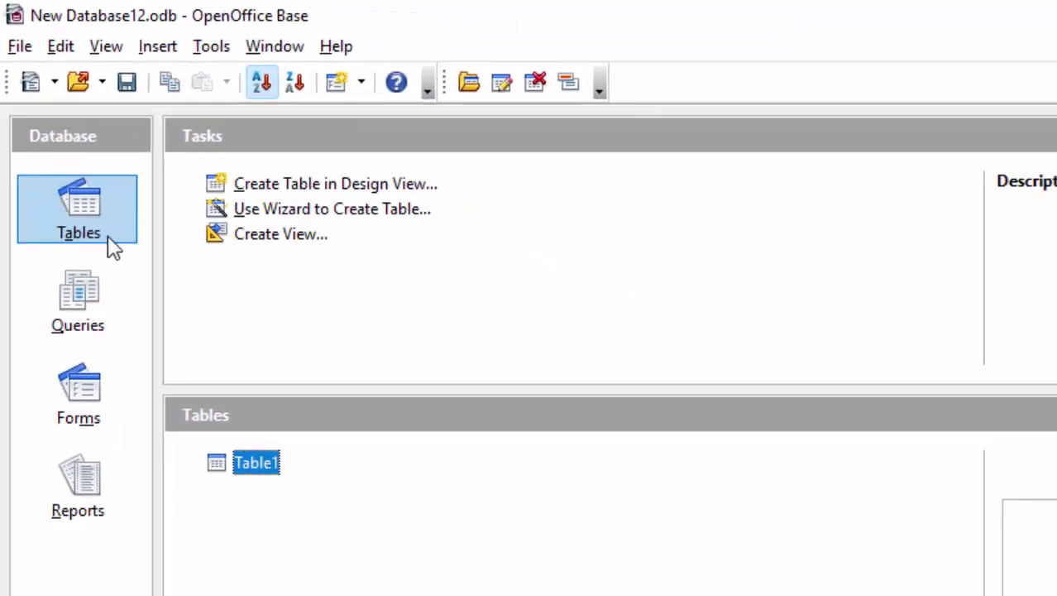
left_click(94, 323)
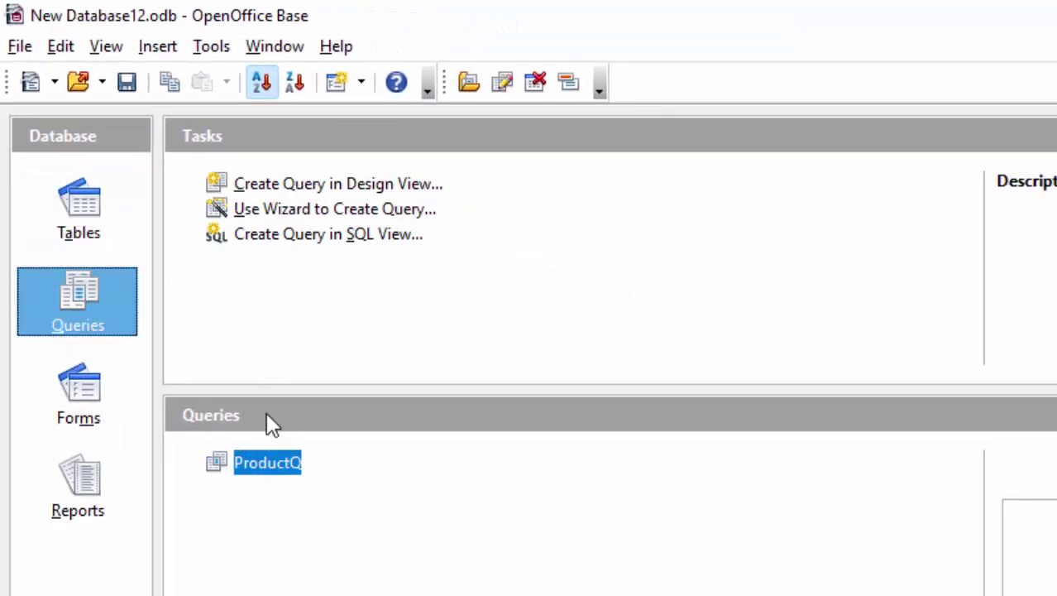
double_click(260, 469)
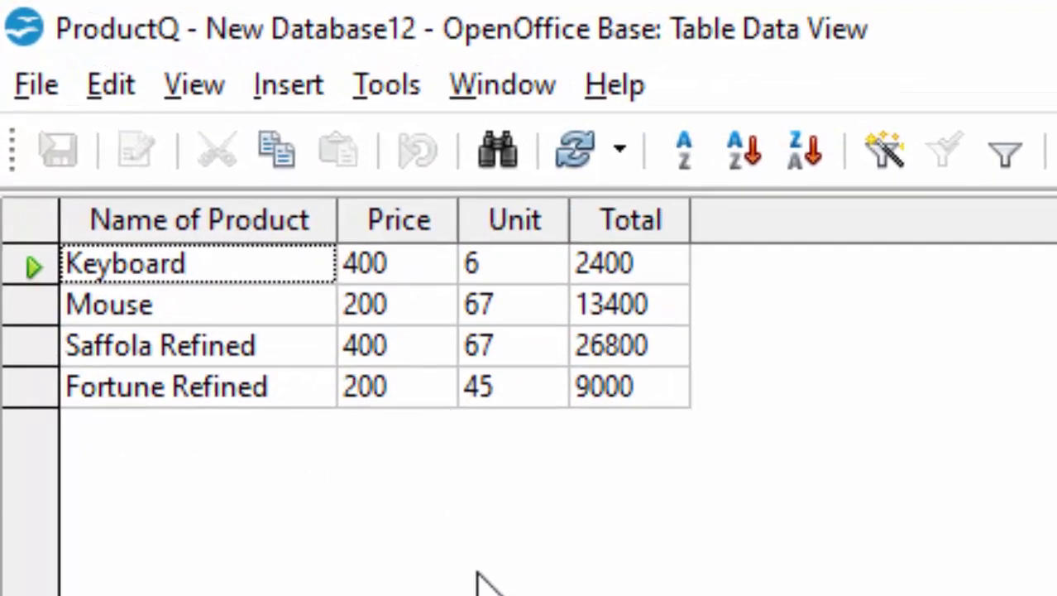
Step: Sort the ProductQ results ascending by Name of Product
left_click(695, 177)
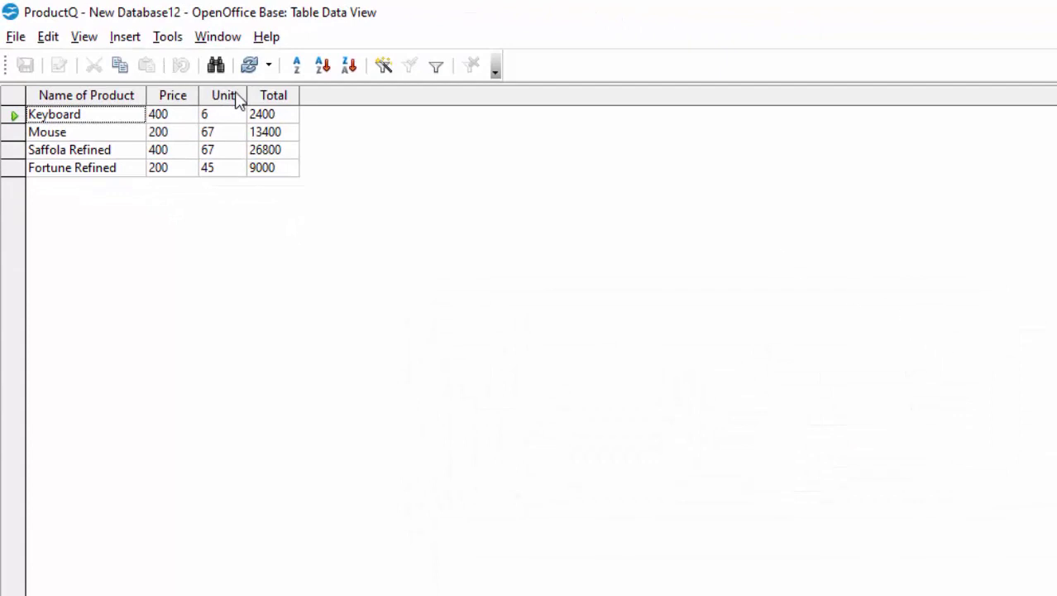
left_click(303, 67)
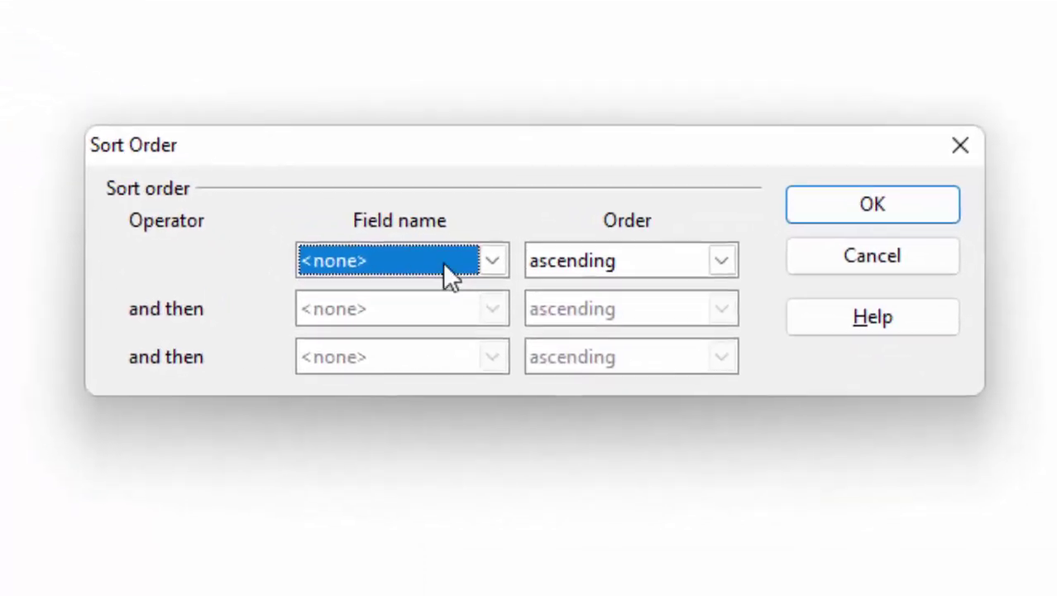
left_click(492, 261)
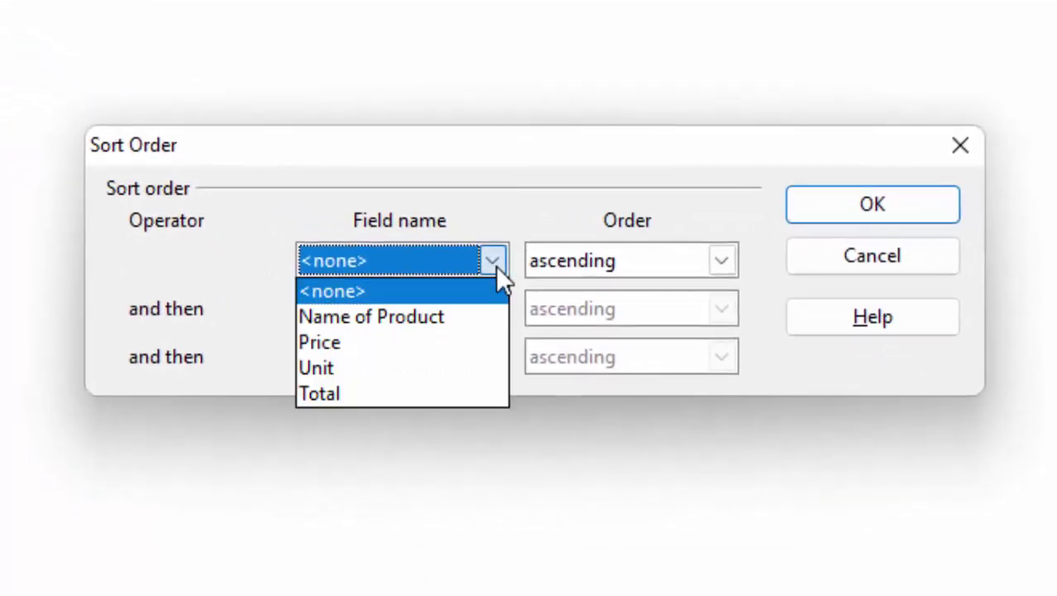
left_click(453, 319)
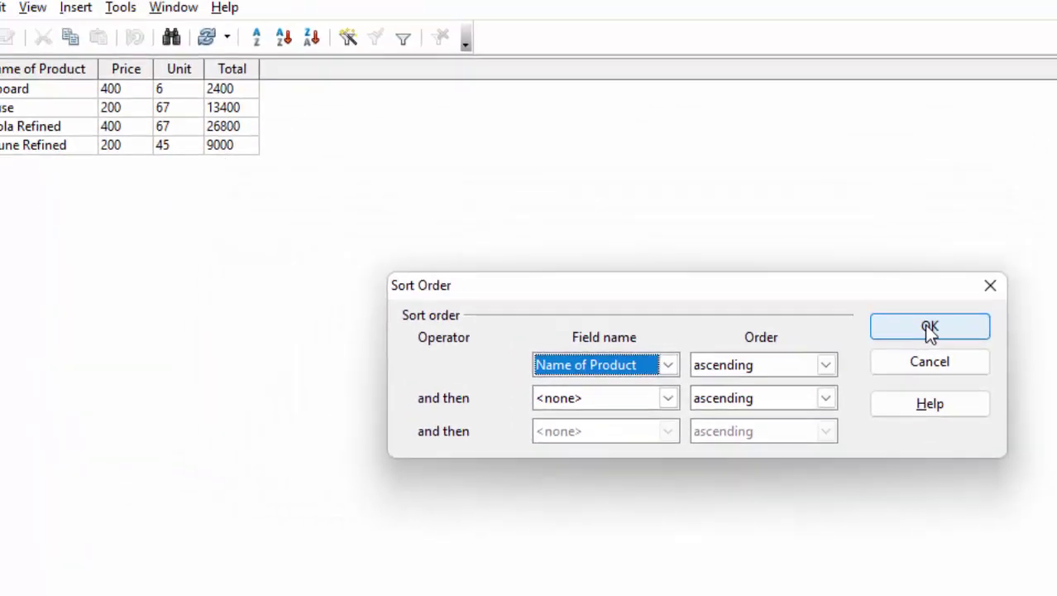
left_click(872, 204)
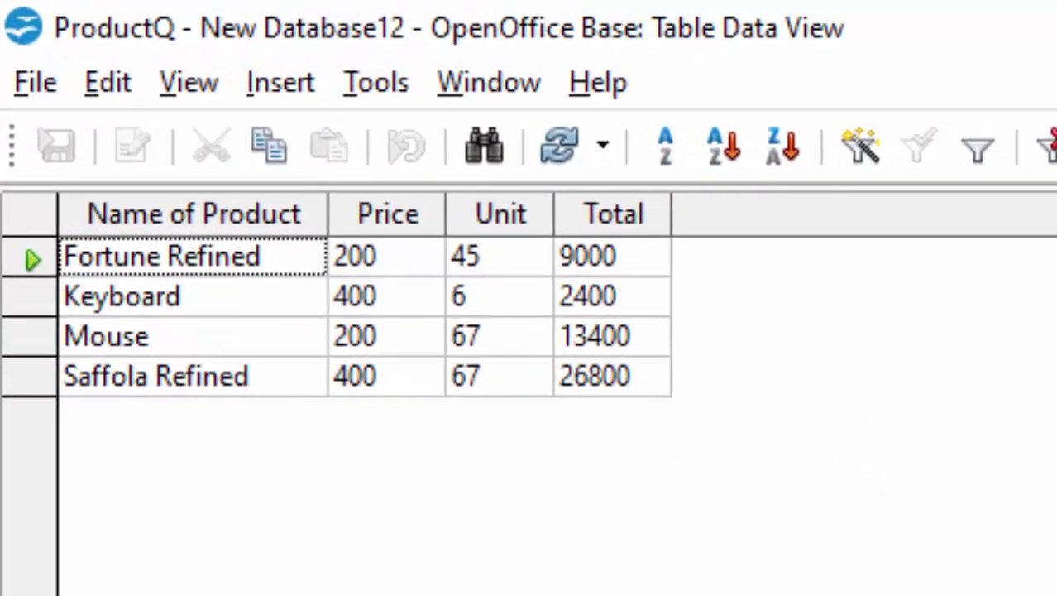